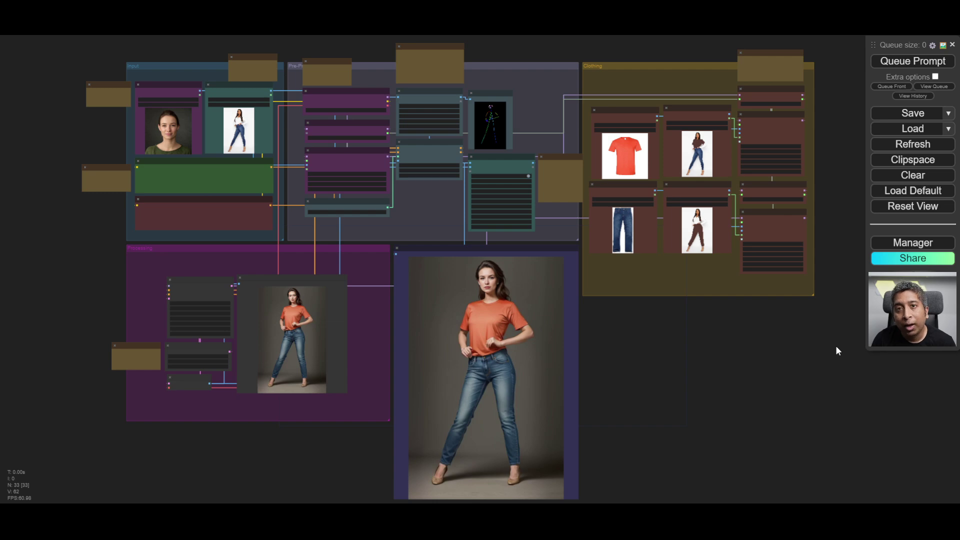
# - Examine the virtual try-on workflow's input, pre-processing, processing, clothing and output groups
pyautogui.scroll(7, 454, 306)
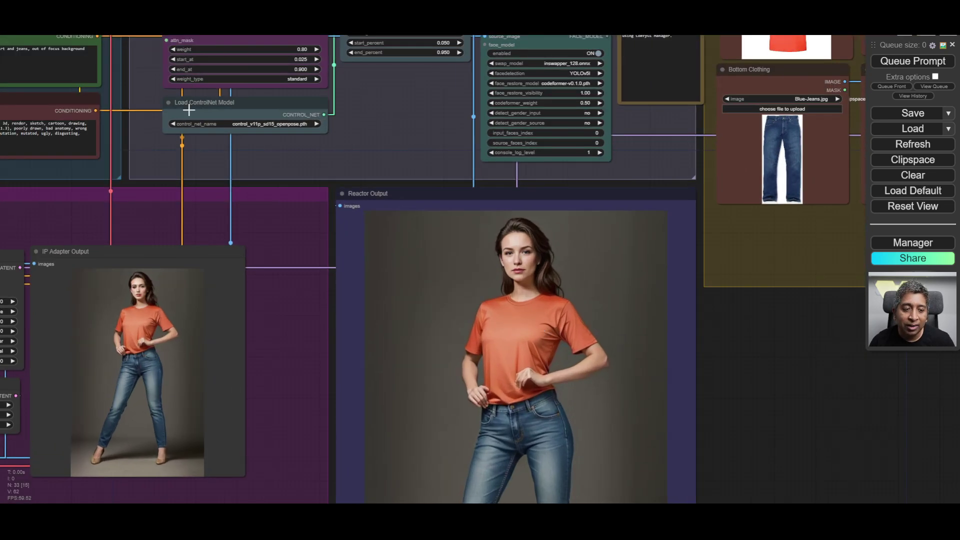
pyautogui.scroll(-8, 175, 102)
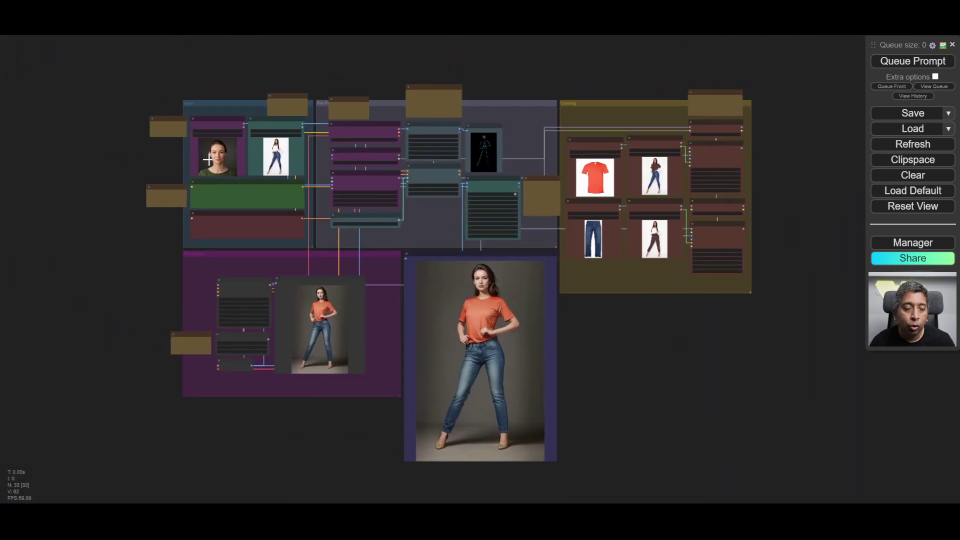
pyautogui.scroll(8, 220, 155)
pyautogui.scroll(-7, 520, 150)
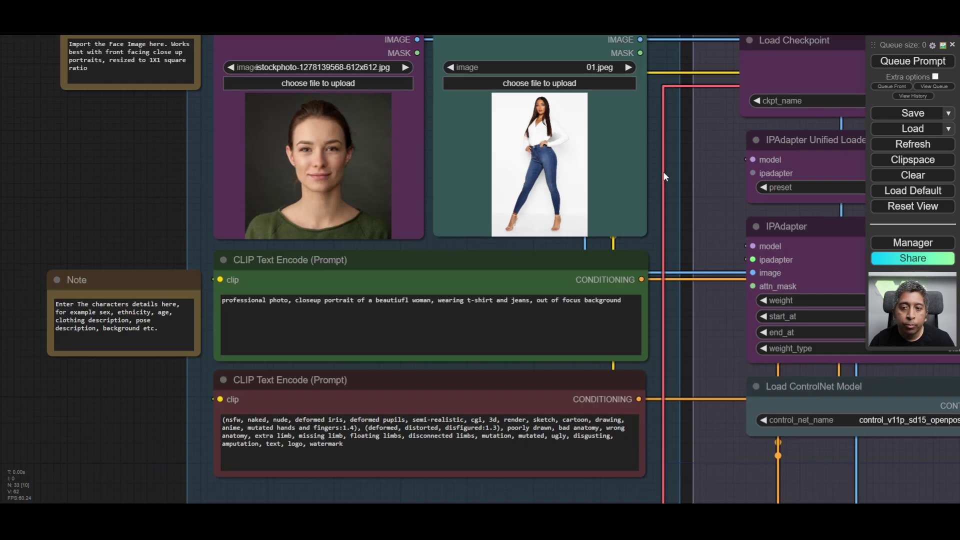
pyautogui.scroll(2, 679, 193)
pyautogui.scroll(5, 660, 424)
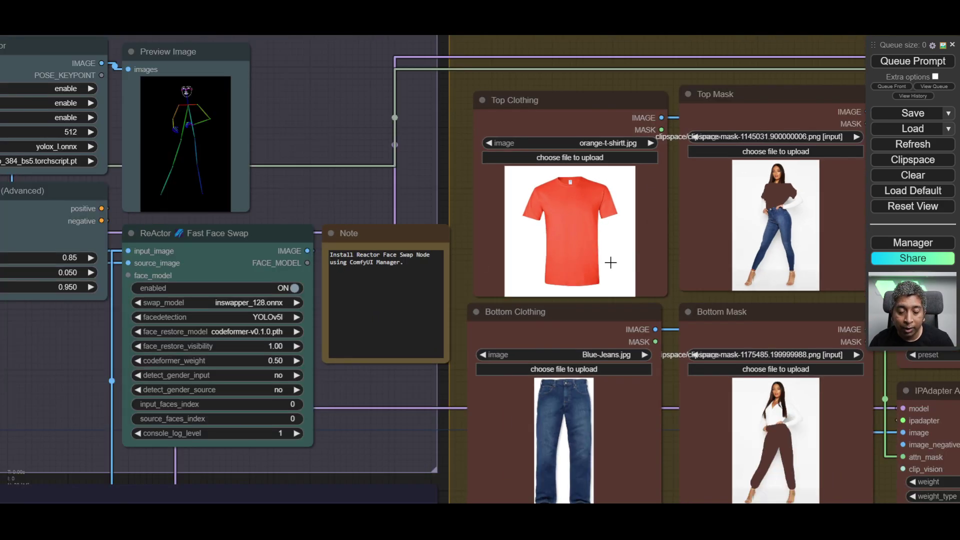
pyautogui.scroll(-5, 373, 198)
pyautogui.scroll(-2, 372, 200)
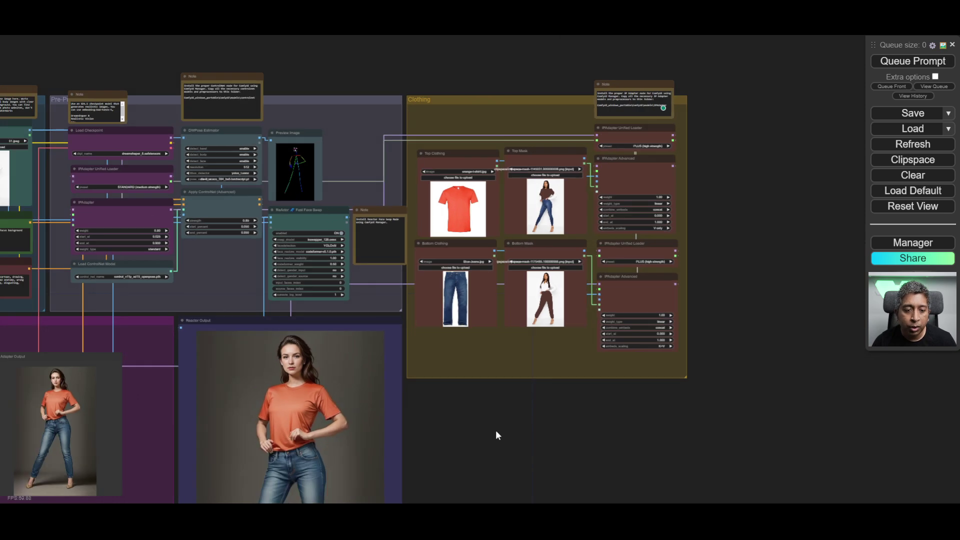
pyautogui.moveTo(495, 434); pyautogui.dragTo(644, 336)
pyautogui.scroll(-2, 656, 374)
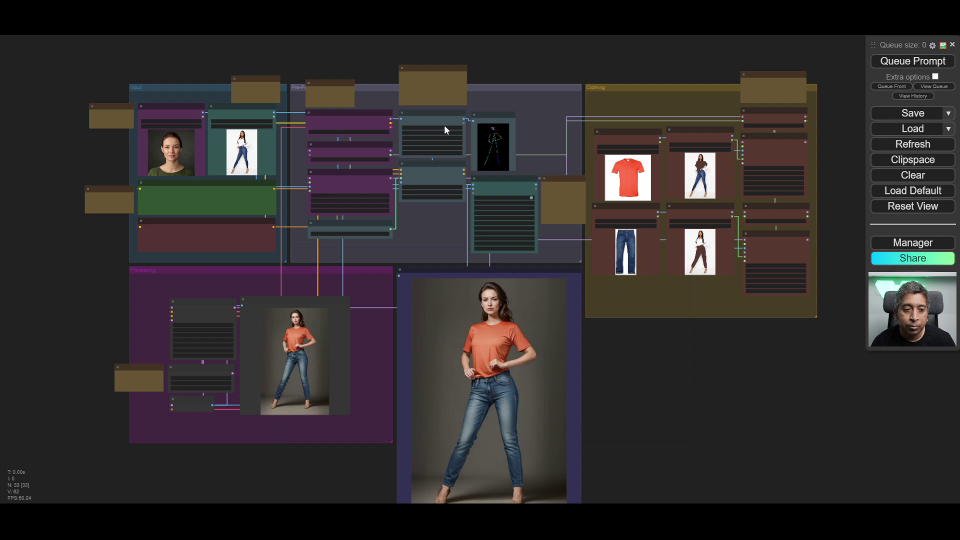
pyautogui.scroll(5, 326, 172)
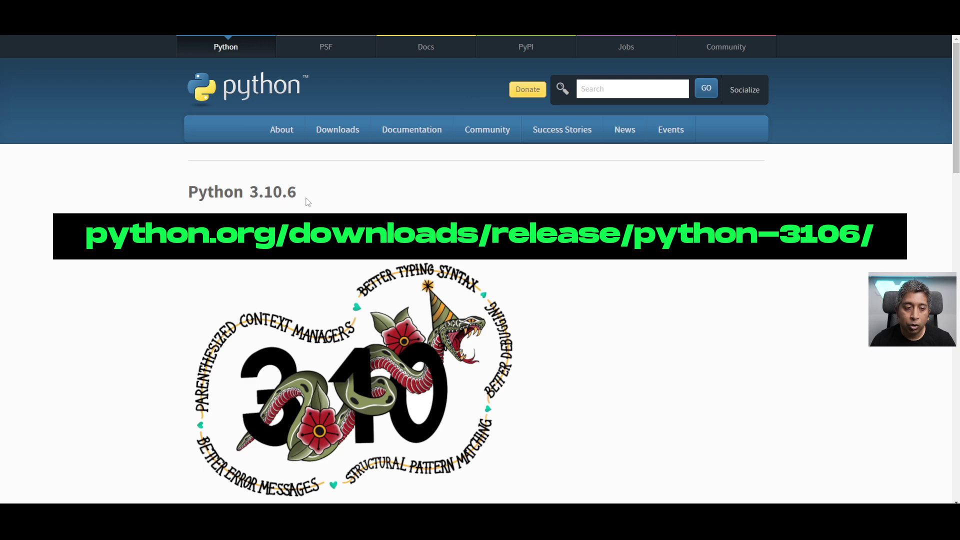
# - Find the Windows installers among the files on the Python 3.10.6 release page
pyautogui.scroll(-20, 145, 276)
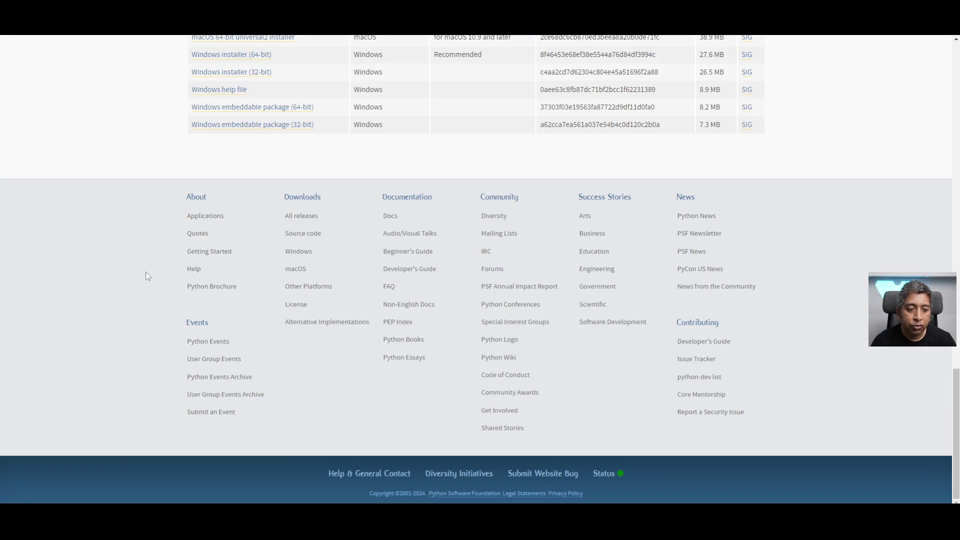
pyautogui.scroll(1, 147, 275)
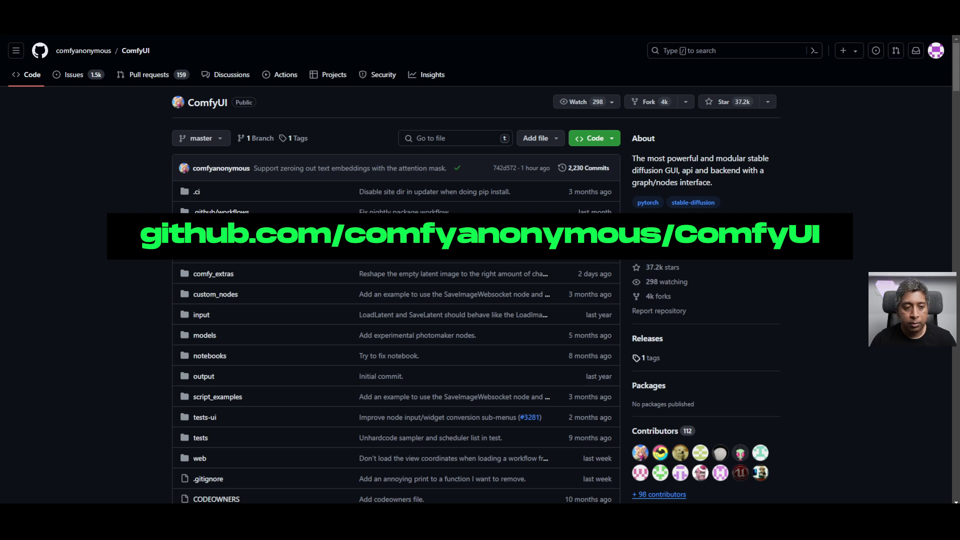
# - Look through the ComfyUI GitHub repository page down to the download link in its readme
pyautogui.scroll(-15, 250, 307)
pyautogui.scroll(-10, 250, 307)
pyautogui.click(251, 116)
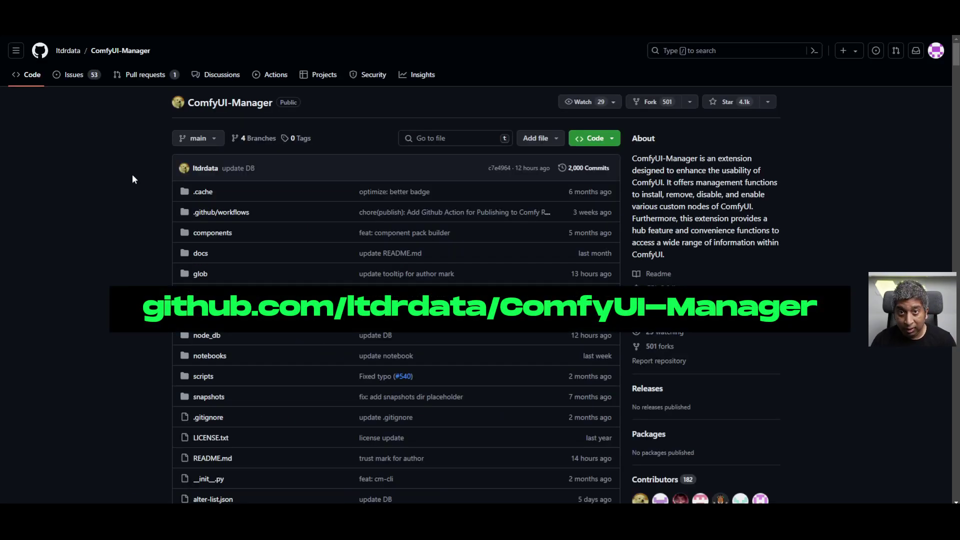
# - Copy the HTTPS clone address of the ComfyUI-Manager repository
pyautogui.click(611, 143)
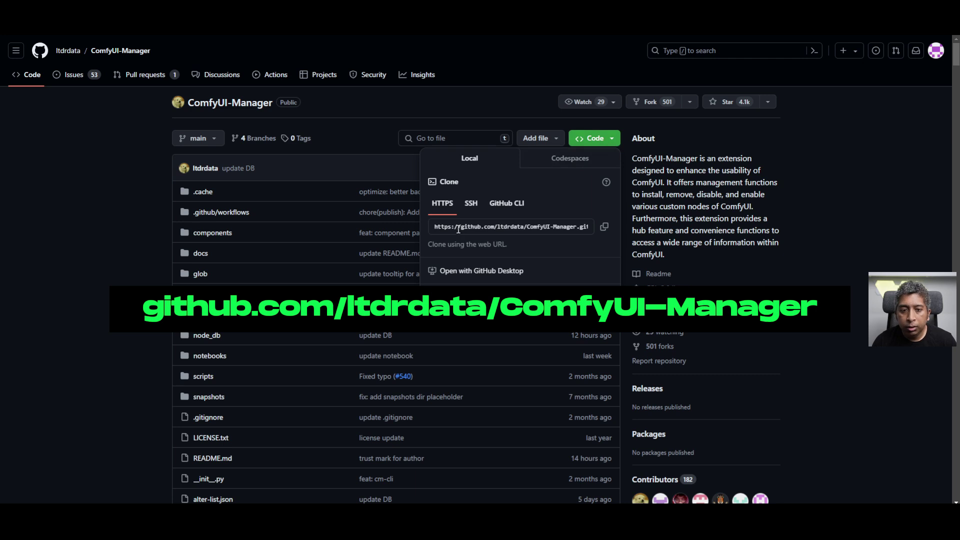
pyautogui.click(604, 228)
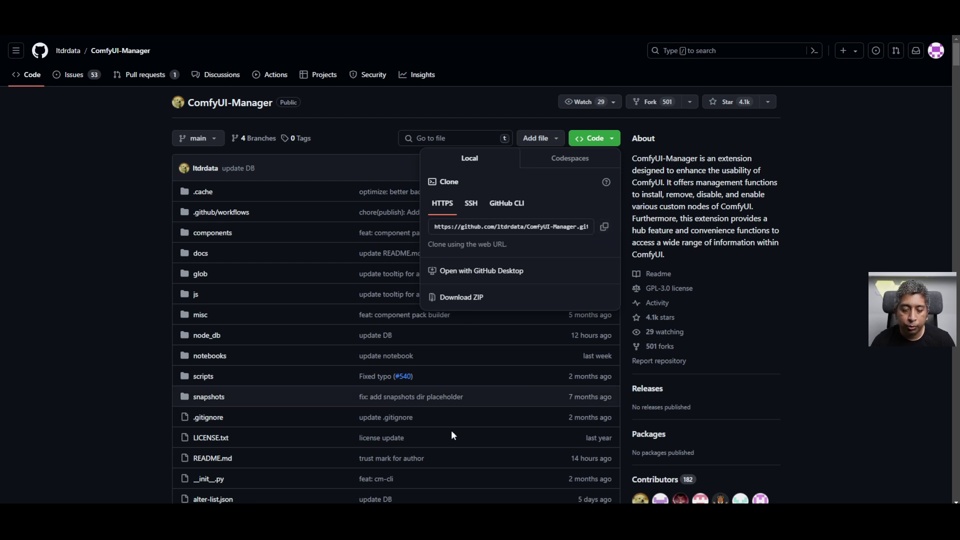
# - Switch to File Explorer and open the custom_nodes folder inside ComfyUI_windows_portable\ComfyUI
pyautogui.hotkey('alt', 'Tab')
pyautogui.moveTo(301, 10); pyautogui.dragTo(526, 129)
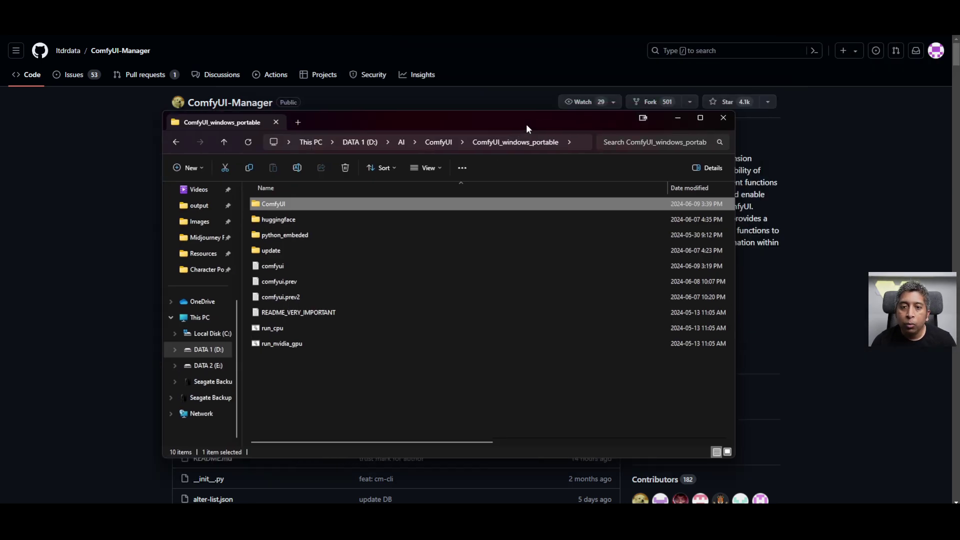
pyautogui.doubleClick(273, 203)
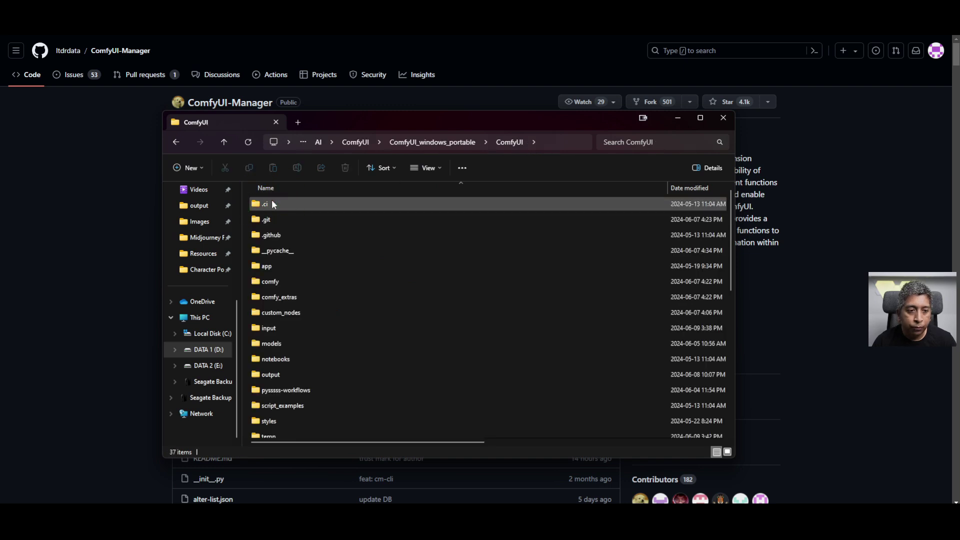
pyautogui.doubleClick(287, 315)
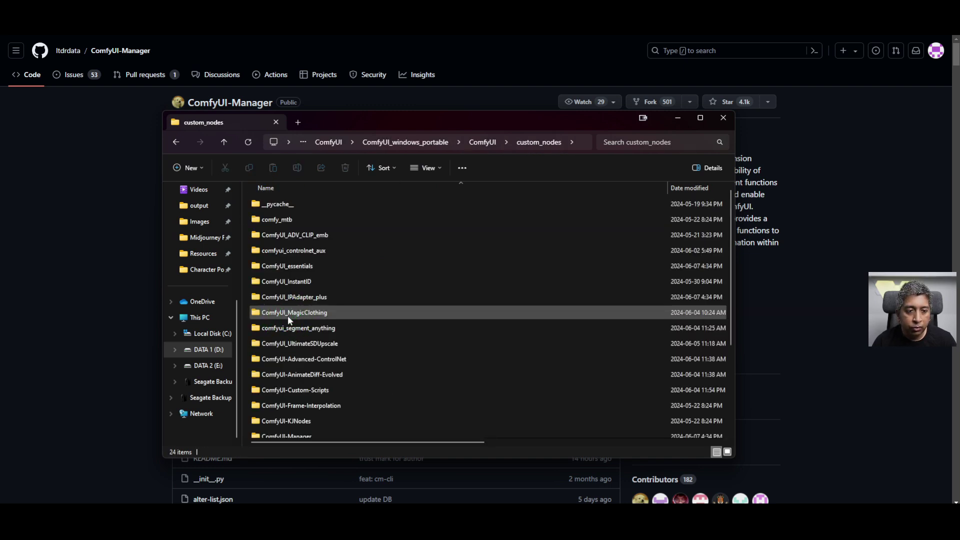
pyautogui.click(583, 141)
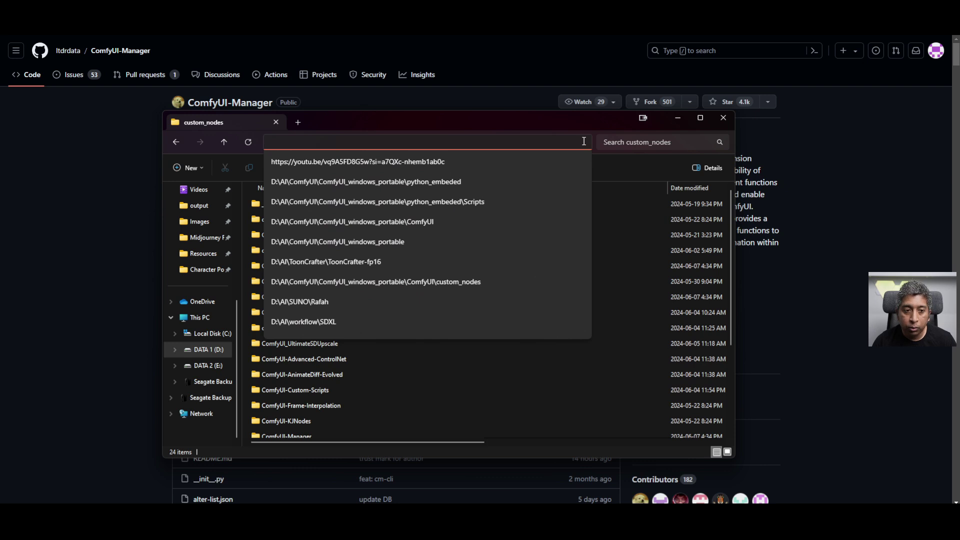
pyautogui.write('cmd')
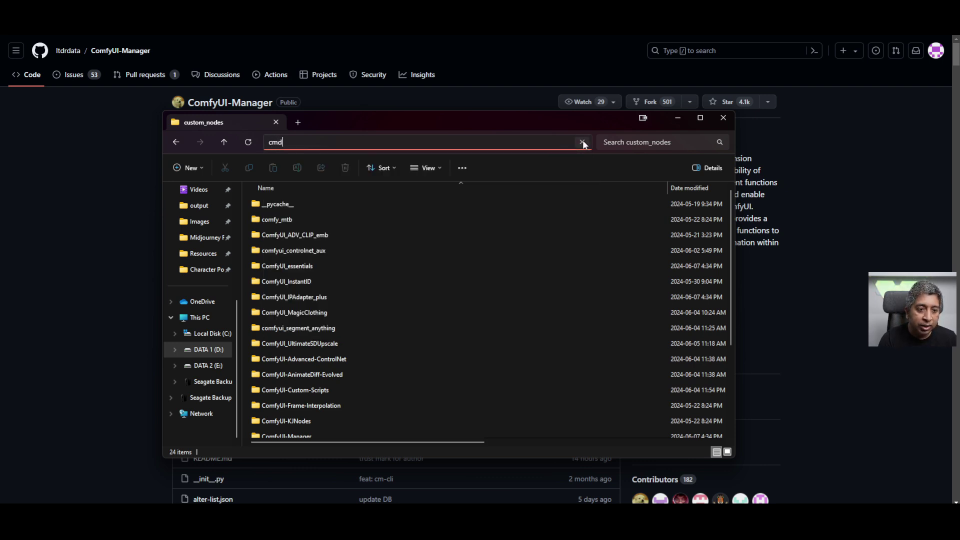
pyautogui.press('Return')
pyautogui.write('git')
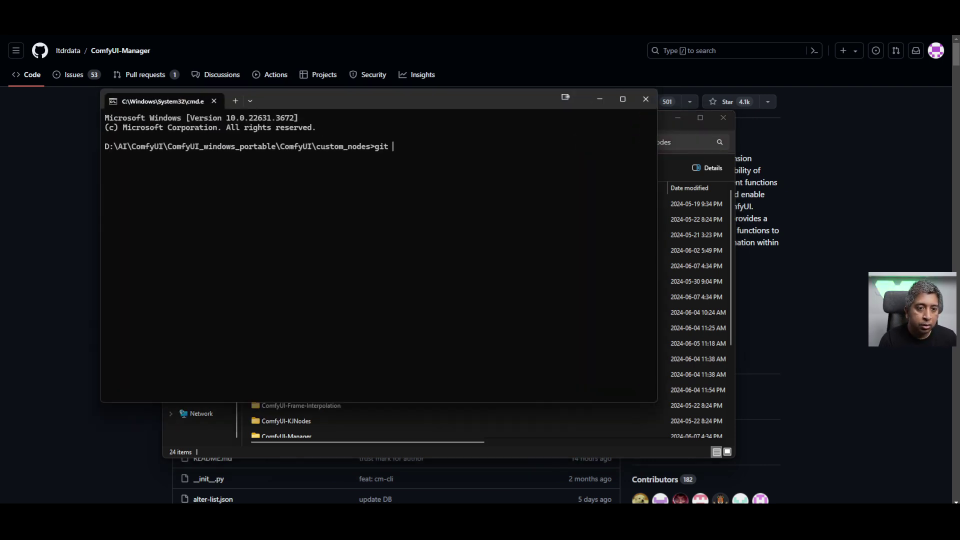
pyautogui.write(' clone')
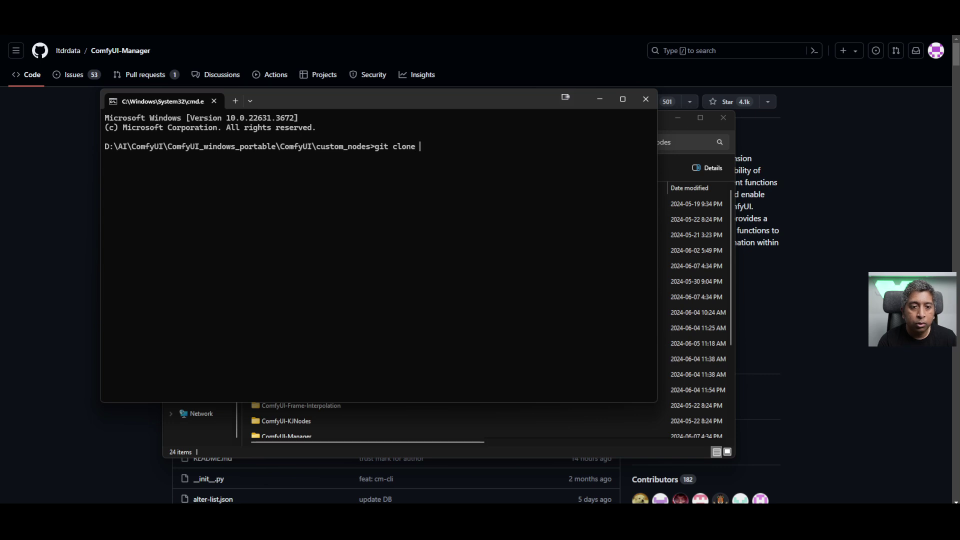
pyautogui.hotkey('ctrl', 'v')
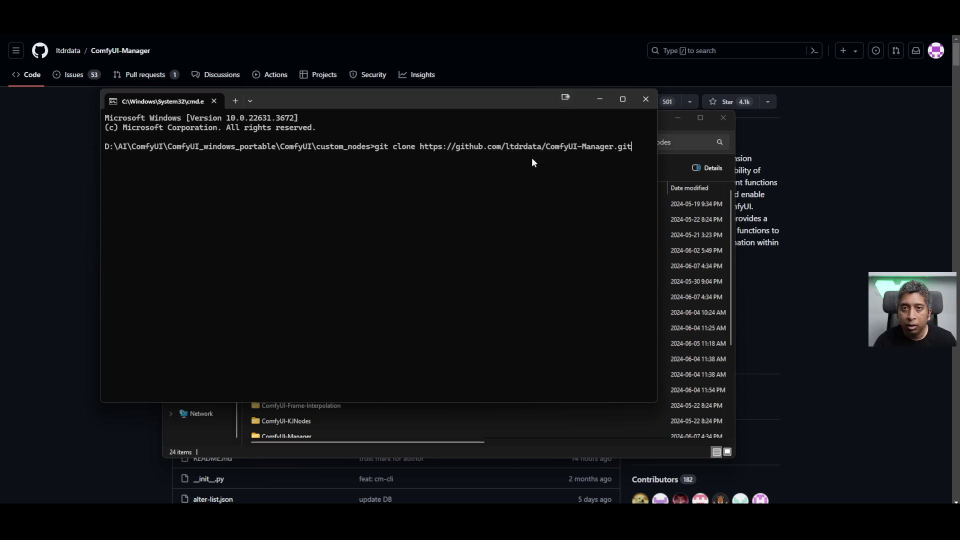
# - Erase the unexecuted git clone command and close the command prompt
pyautogui.hotkey('ctrl', 'a')
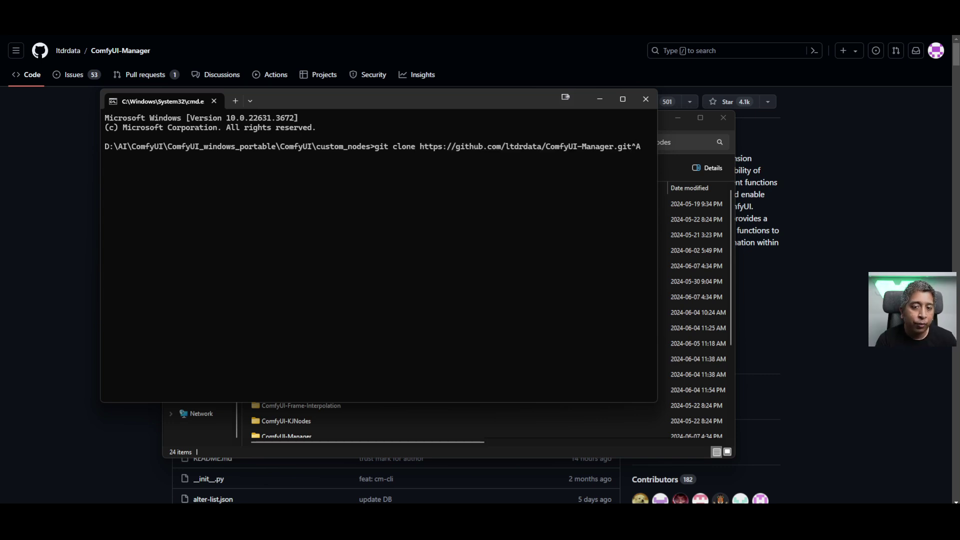
pyautogui.press('BackSpace')
pyautogui.press('BackSpace')
pyautogui.press('BackSpace')
pyautogui.press('BackSpace')
pyautogui.press('BackSpace')
pyautogui.press('BackSpace')
pyautogui.press('BackSpace')
pyautogui.press('BackSpace')
pyautogui.press('BackSpace')
pyautogui.press('BackSpace')
pyautogui.press('BackSpace')
pyautogui.press('BackSpace')
pyautogui.press('BackSpace')
pyautogui.press('BackSpace')
pyautogui.press('BackSpace')
pyautogui.press('BackSpace')
pyautogui.press('BackSpace')
pyautogui.press('BackSpace')
pyautogui.press('BackSpace')
pyautogui.press('BackSpace')
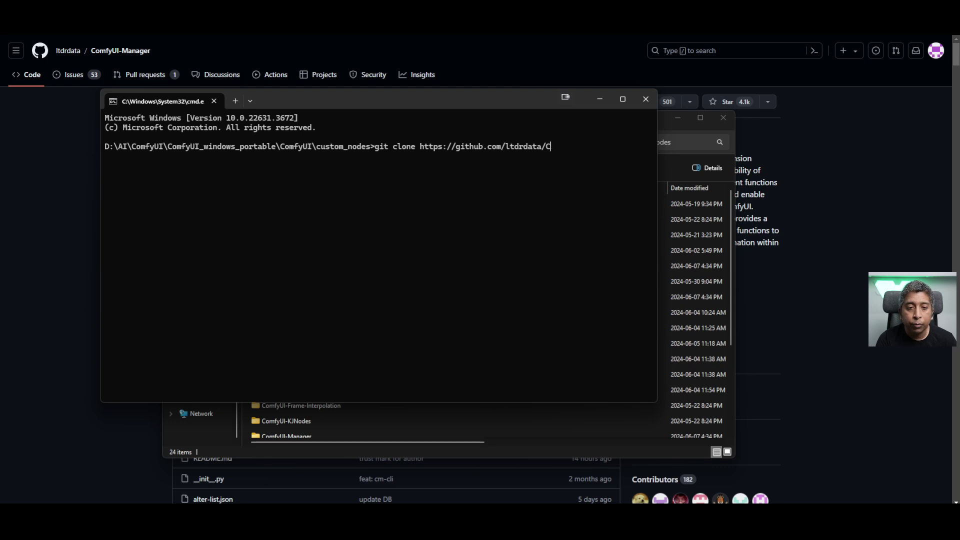
pyautogui.press('BackSpace')
pyautogui.press('BackSpace')
pyautogui.press('BackSpace')
pyautogui.press('BackSpace')
pyautogui.press('BackSpace')
pyautogui.press('BackSpace')
pyautogui.press('BackSpace')
pyautogui.press('BackSpace')
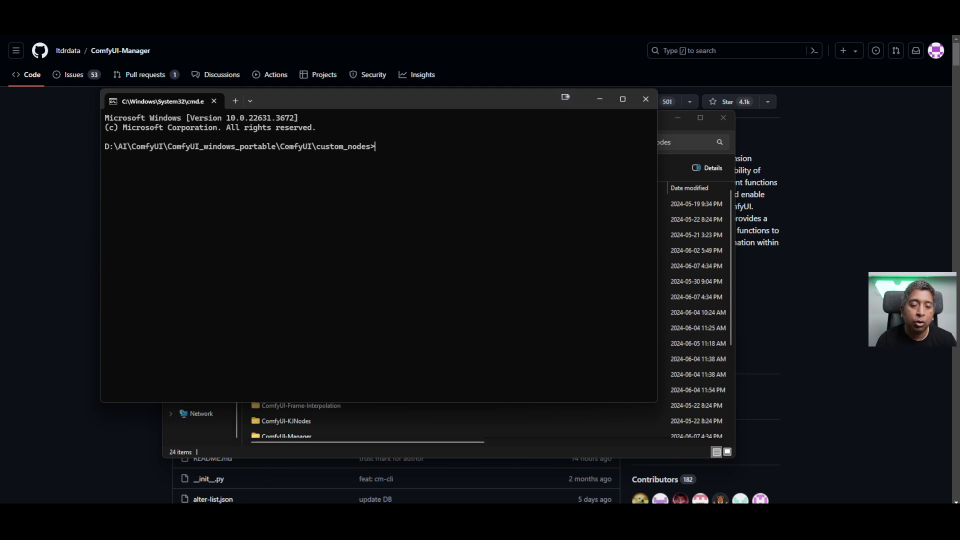
pyautogui.click(644, 100)
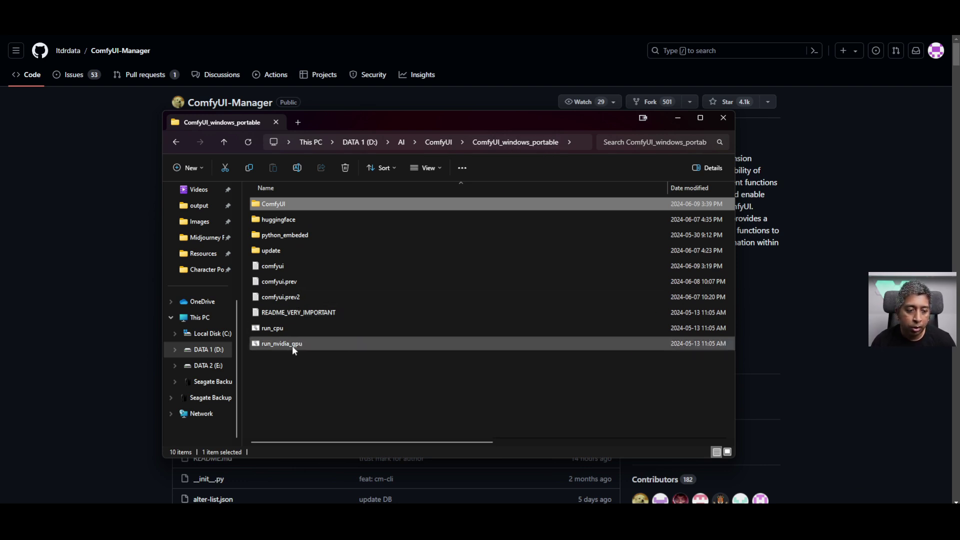
# - Start ComfyUI with run_nvidia_gpu and load the "IZAK - Virtual Clothing Try on" workflow image onto the canvas
pyautogui.click(272, 347)
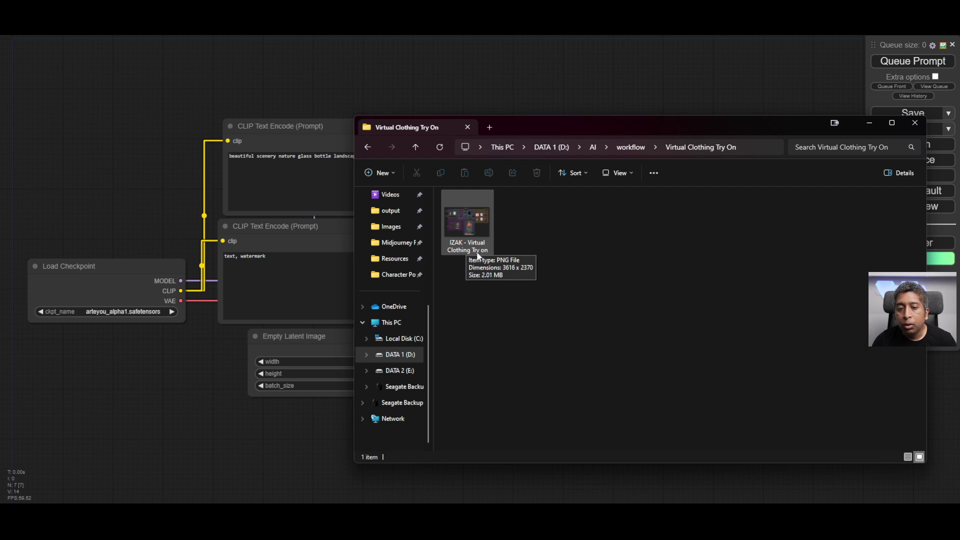
pyautogui.moveTo(475, 220); pyautogui.dragTo(101, 175)
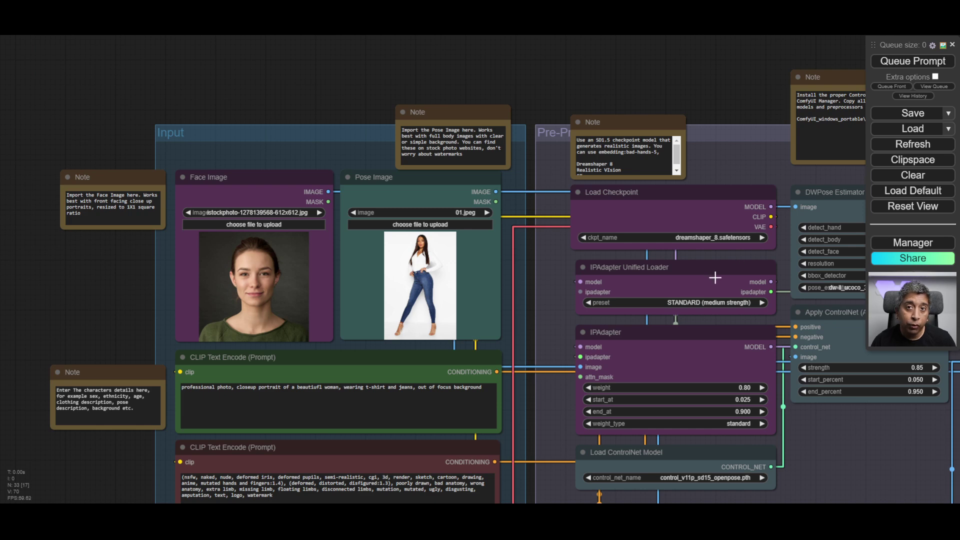
# - Check the loaded workflow for missing custom nodes in ComfyUI Manager, and close the manager
pyautogui.scroll(-3, 666, 301)
pyautogui.scroll(1, 683, 137)
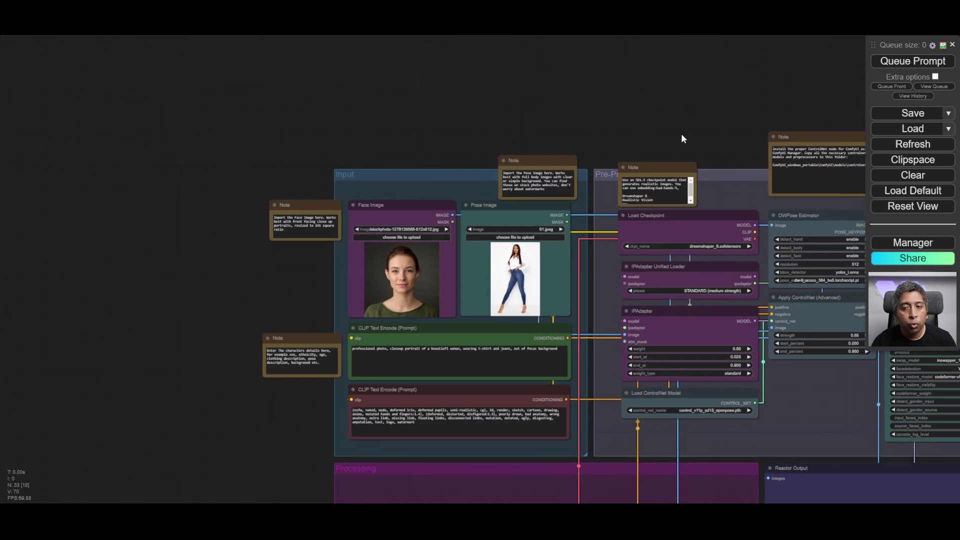
pyautogui.moveTo(684, 137); pyautogui.dragTo(492, 85)
pyautogui.scroll(-5, 675, 369)
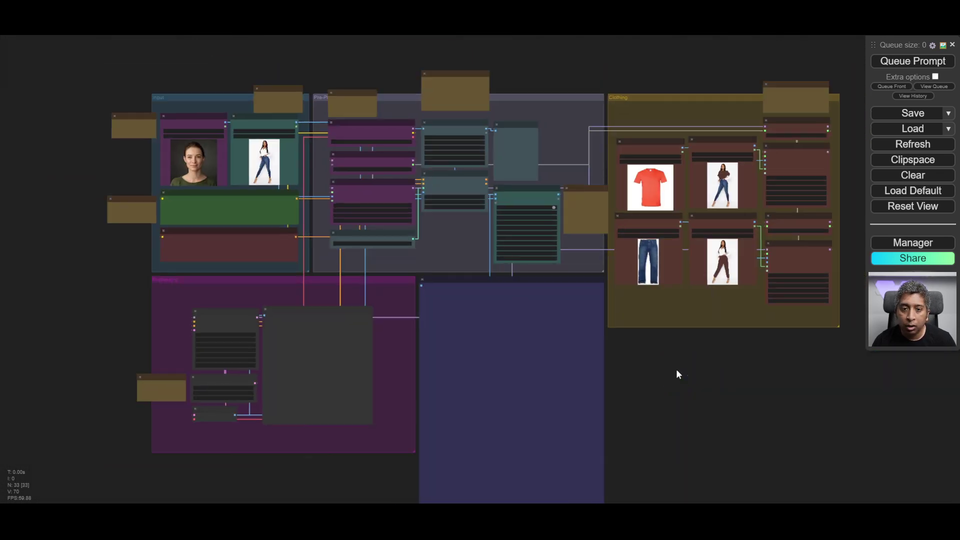
pyautogui.moveTo(677, 371); pyautogui.dragTo(676, 338)
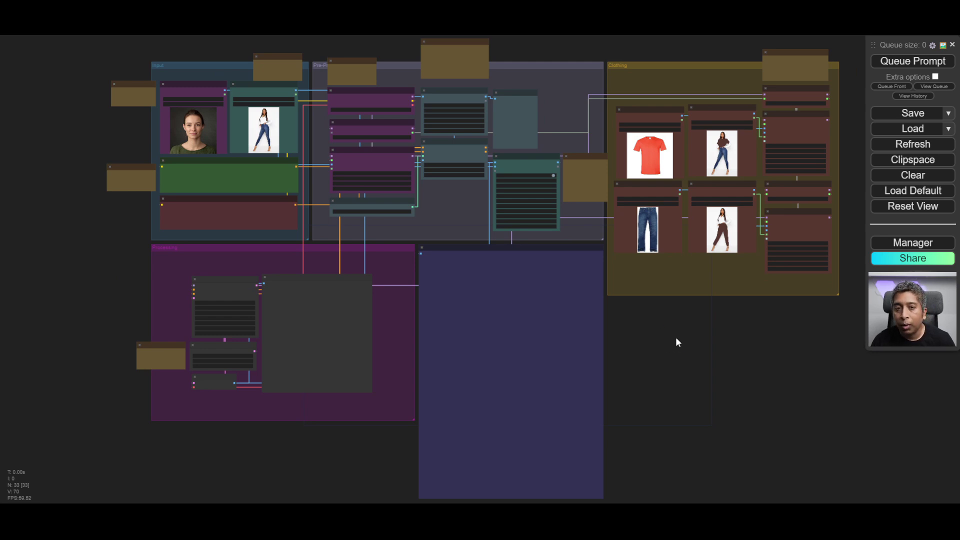
pyautogui.moveTo(707, 333); pyautogui.dragTo(705, 341)
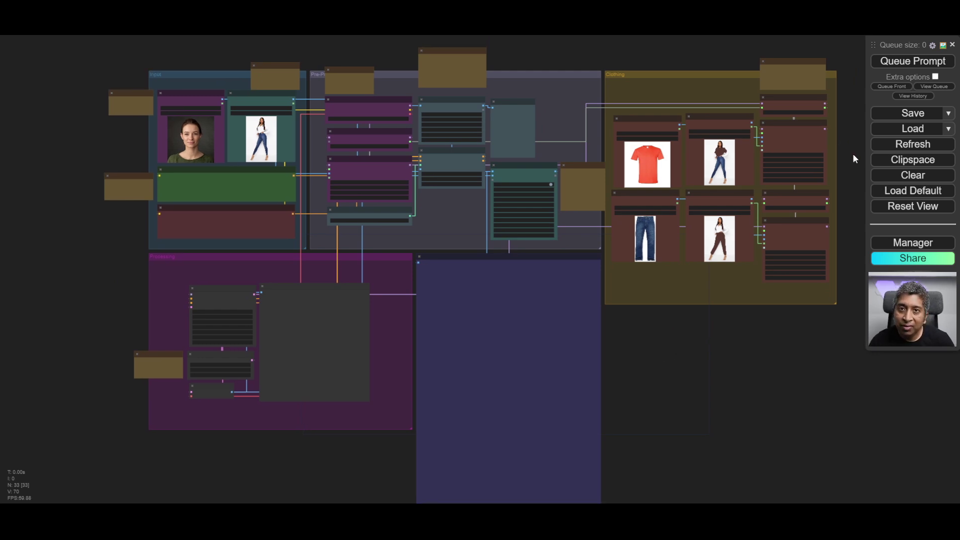
pyautogui.click(912, 243)
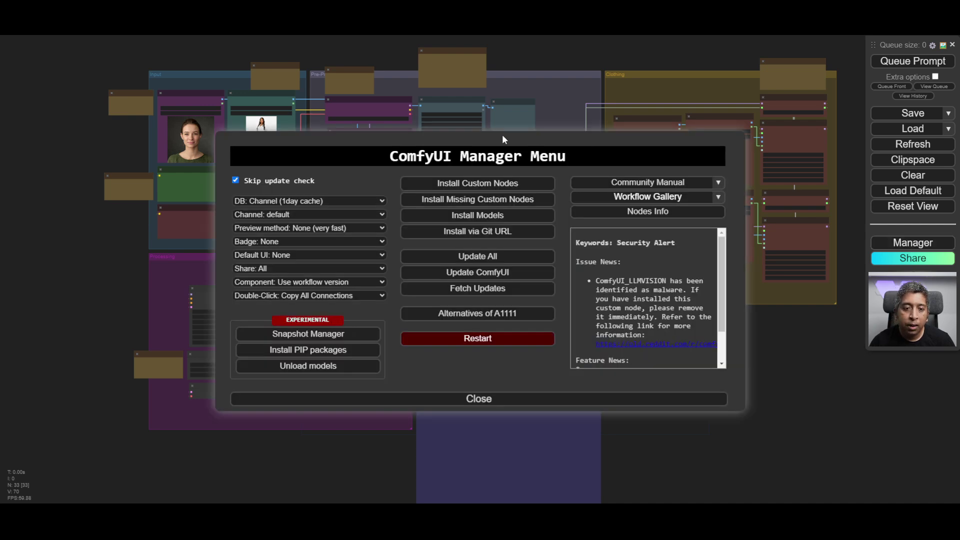
pyautogui.click(513, 201)
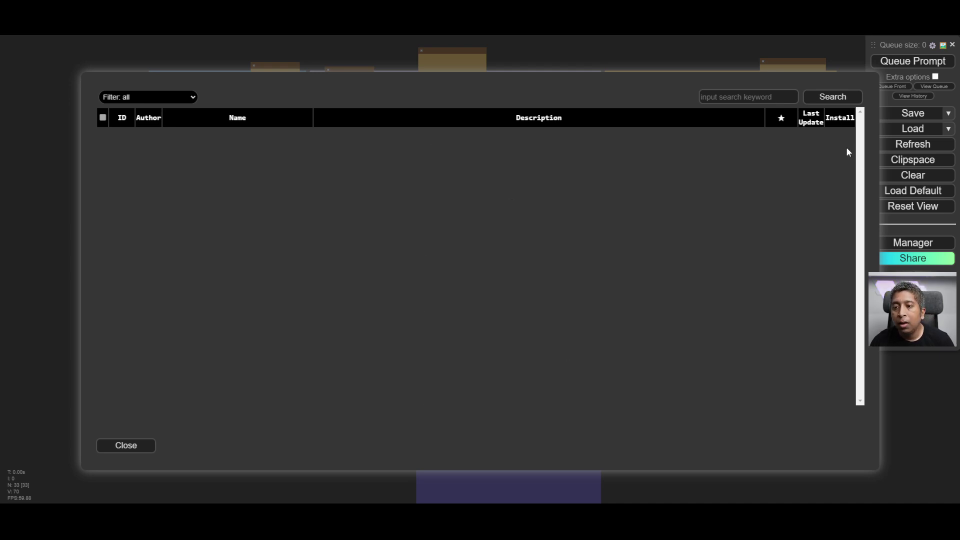
pyautogui.click(118, 444)
pyautogui.click(478, 397)
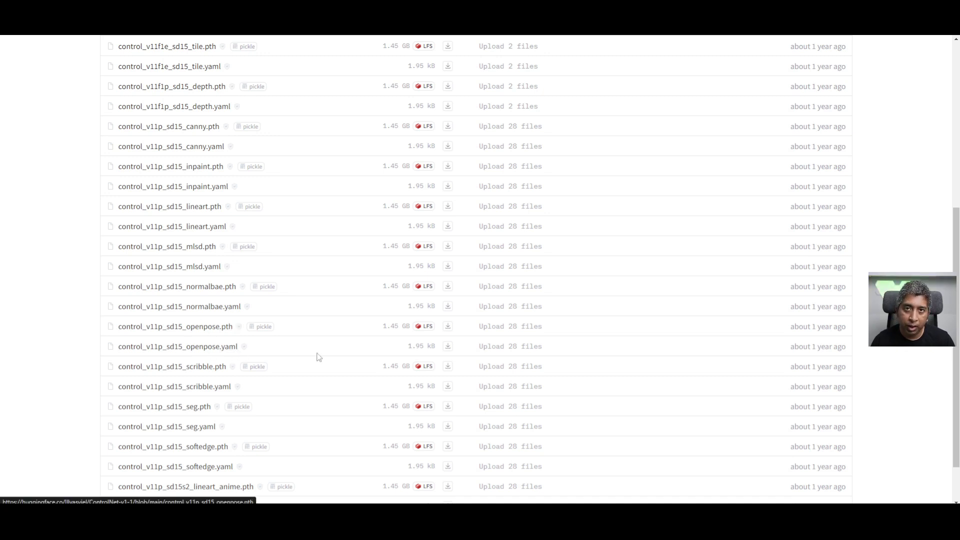
# - Switch to File Explorer and open the ComfyUI\models\controlnet folder inside ComfyUI_windows_portable
pyautogui.hotkey('alt', 'Tab')
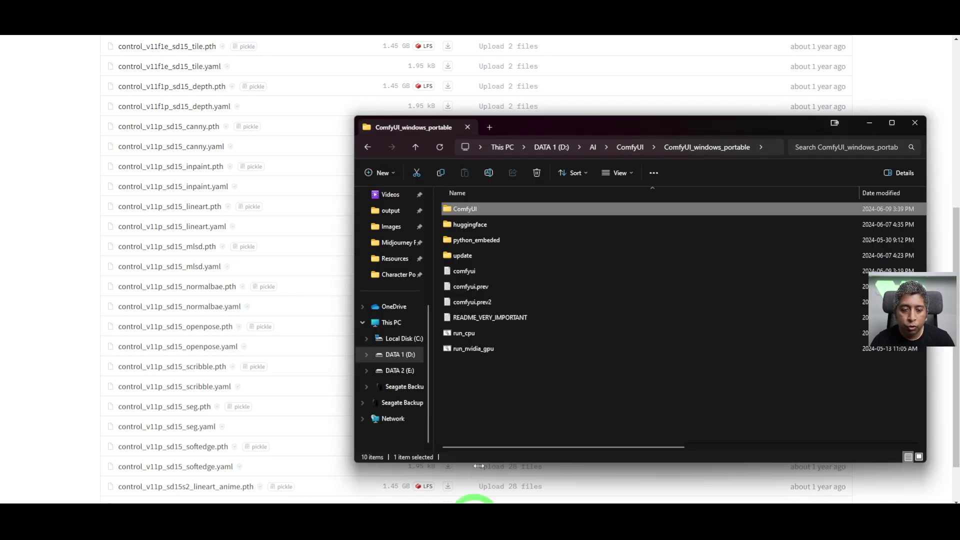
pyautogui.doubleClick(497, 208)
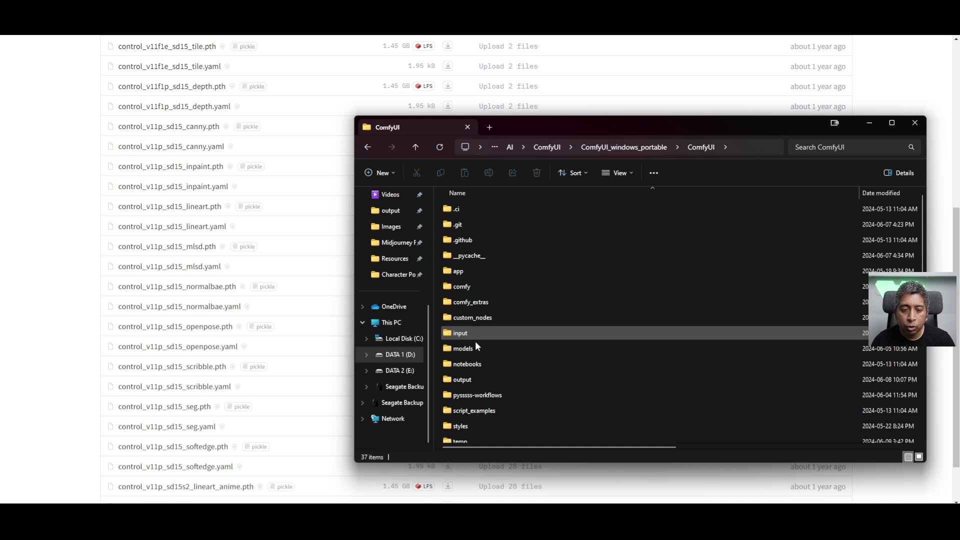
pyautogui.doubleClick(476, 347)
pyautogui.click(466, 241)
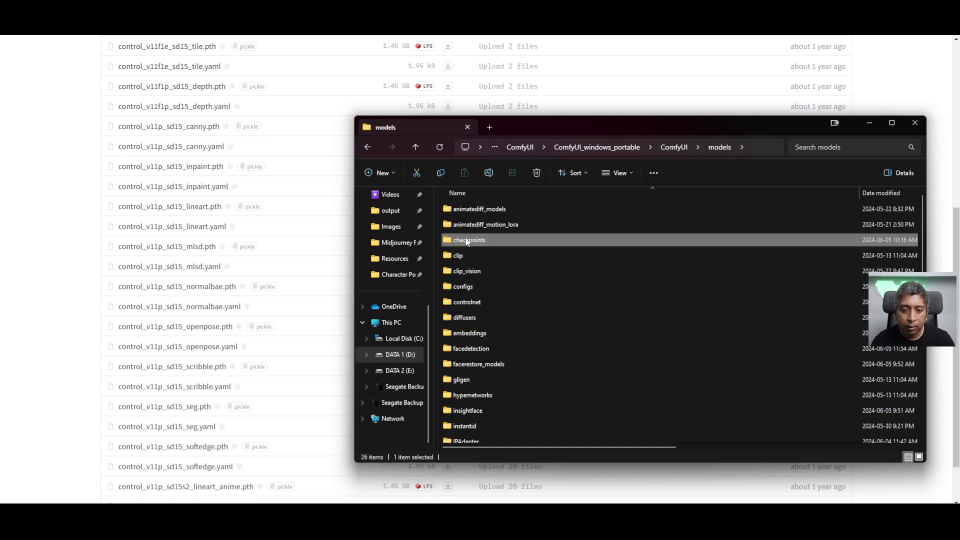
pyautogui.doubleClick(475, 303)
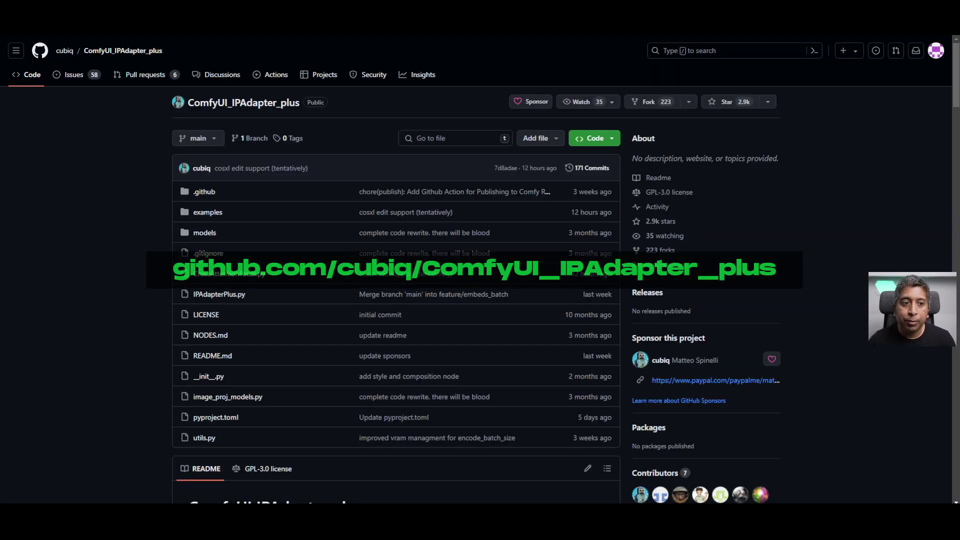
# - Read the ComfyUI_IPAdapter_plus README's Installation section for the ipadapter model folders and the FaceID insightface requirement
pyautogui.scroll(-9, 122, 253)
pyautogui.scroll(-15, 122, 254)
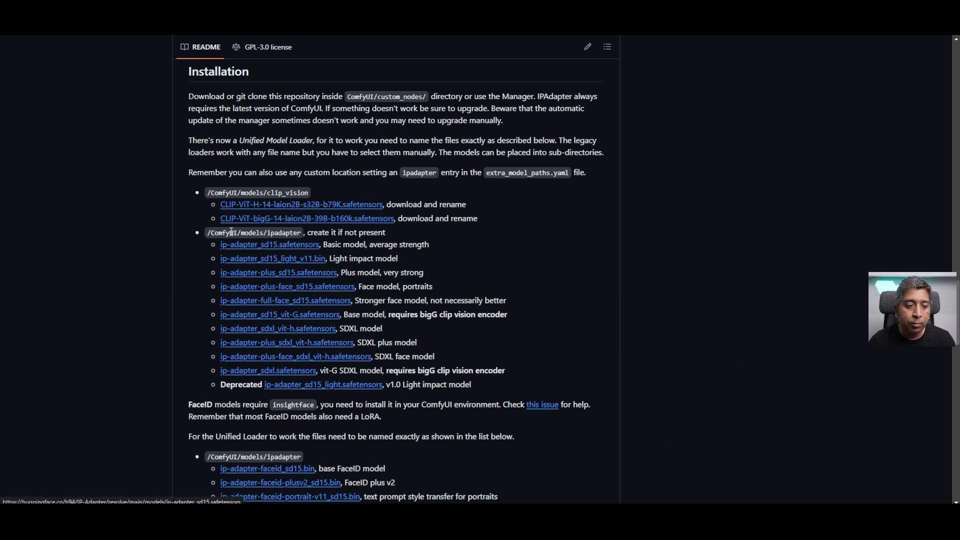
pyautogui.moveTo(208, 233); pyautogui.dragTo(301, 239)
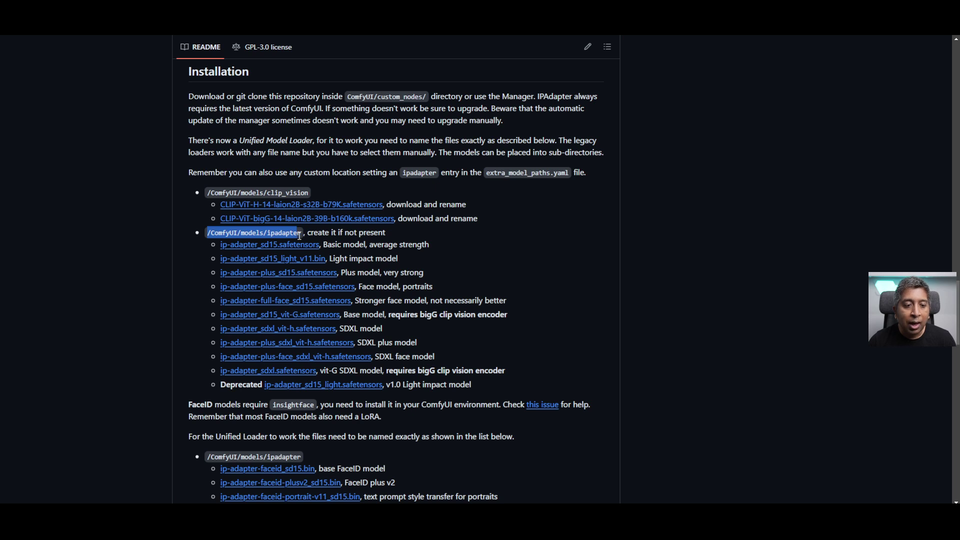
pyautogui.scroll(-3, 255, 310)
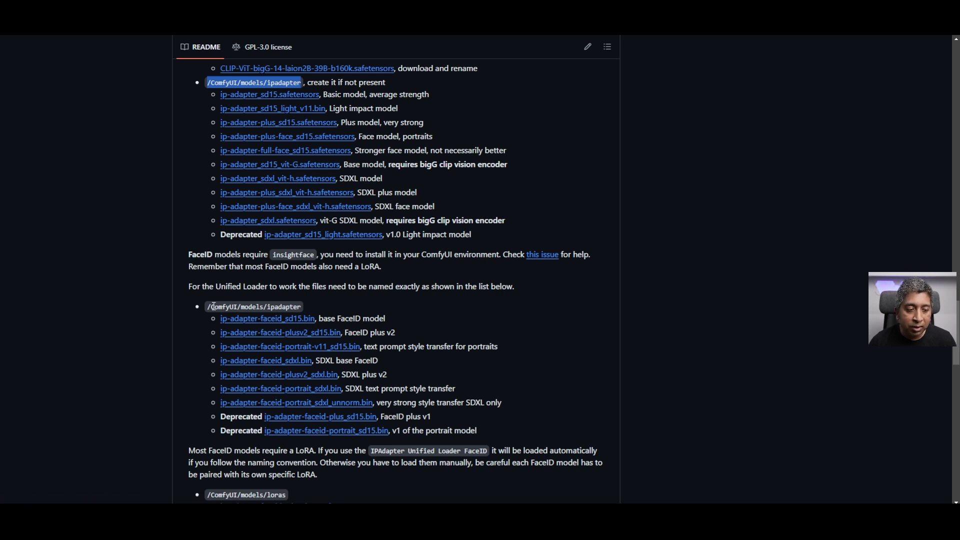
pyautogui.moveTo(214, 306); pyautogui.dragTo(297, 305)
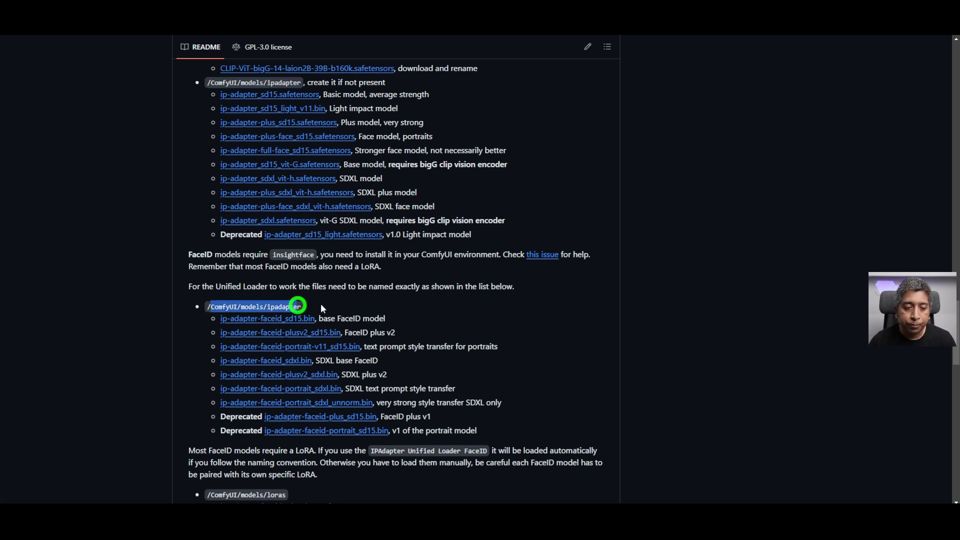
pyautogui.click(609, 295)
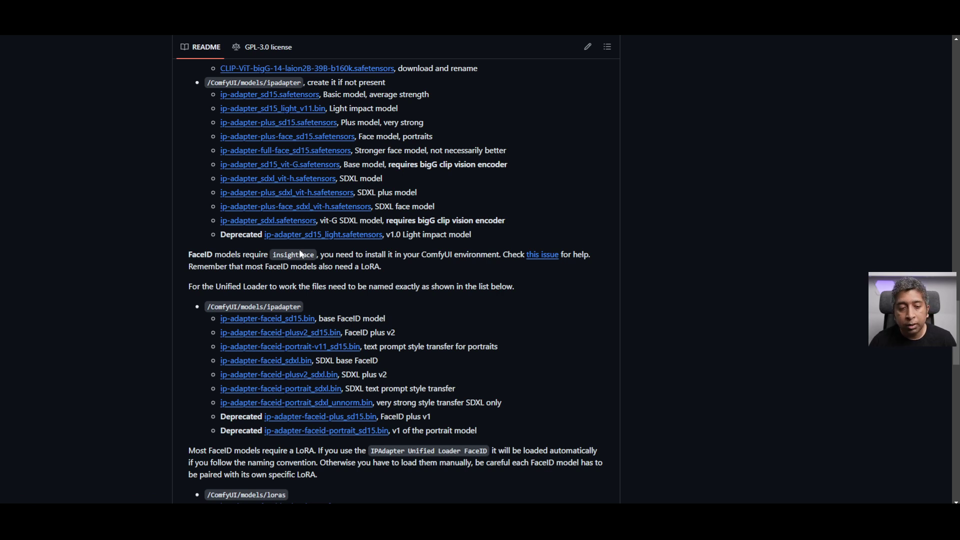
pyautogui.doubleClick(285, 254)
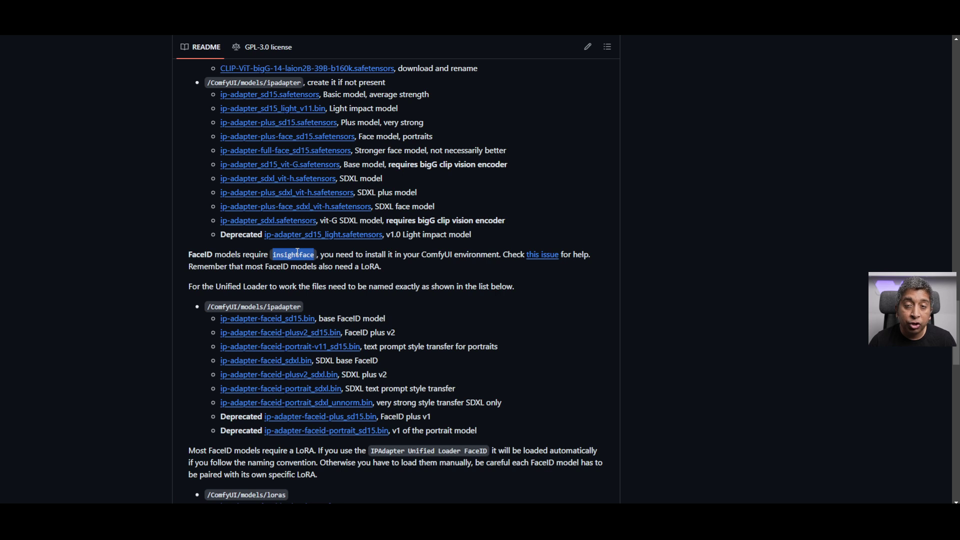
pyautogui.moveTo(543, 259)
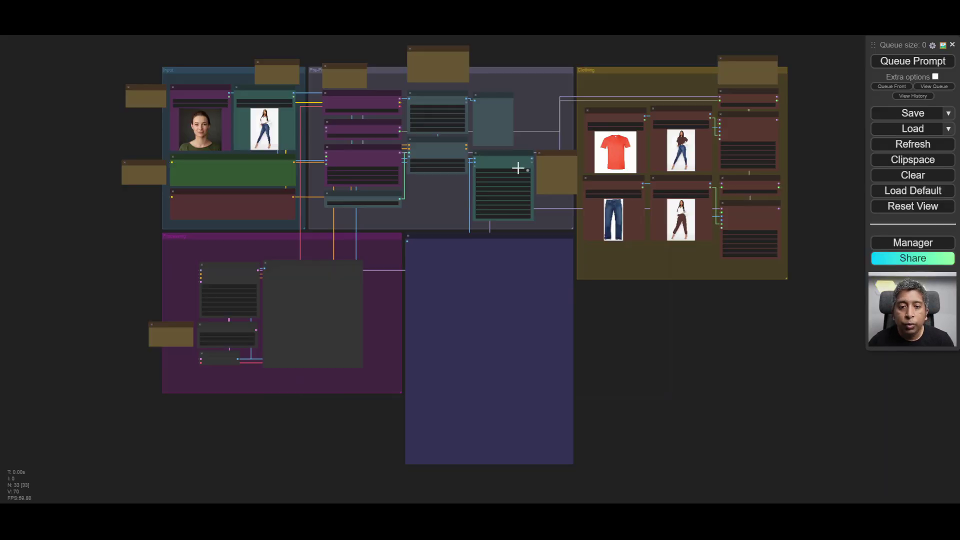
# - Read the comfyui-reactor-node README's installation instructions for standalone ComfyUI on Windows
pyautogui.scroll(10, 515, 167)
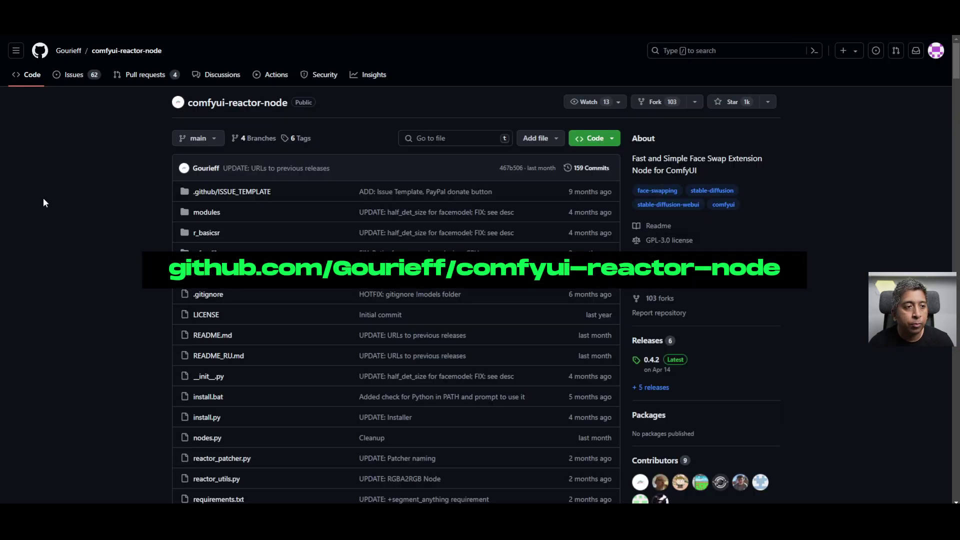
pyautogui.scroll(-15, 71, 231)
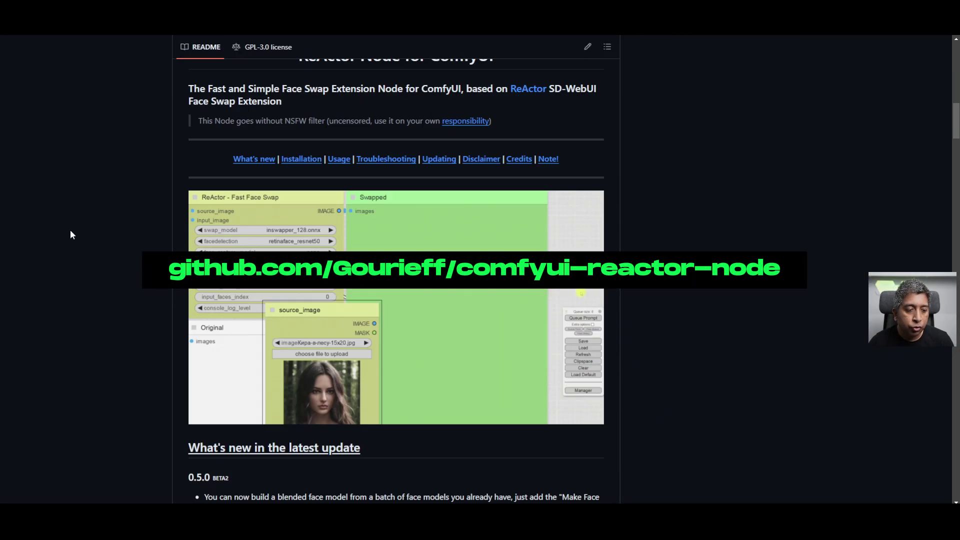
pyautogui.scroll(-20, 70, 231)
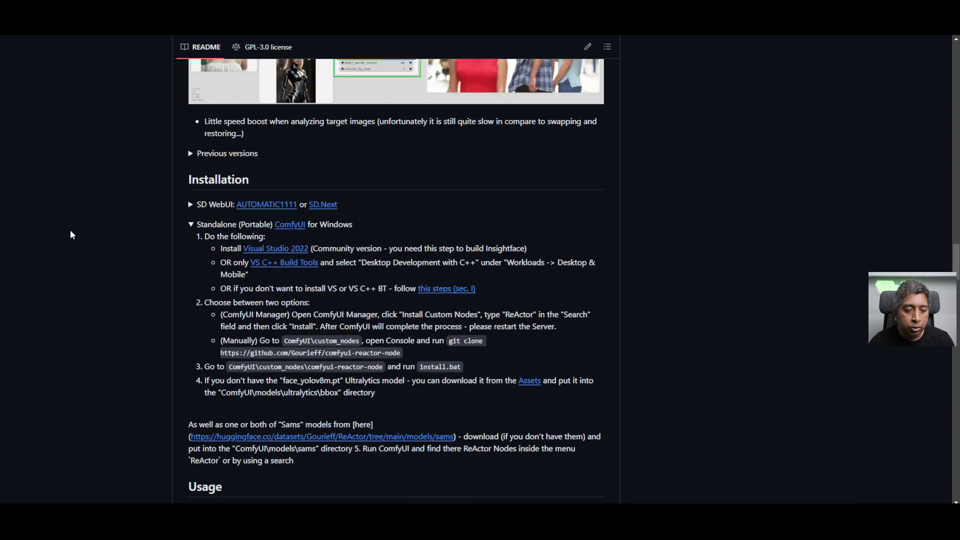
pyautogui.scroll(1, 241, 155)
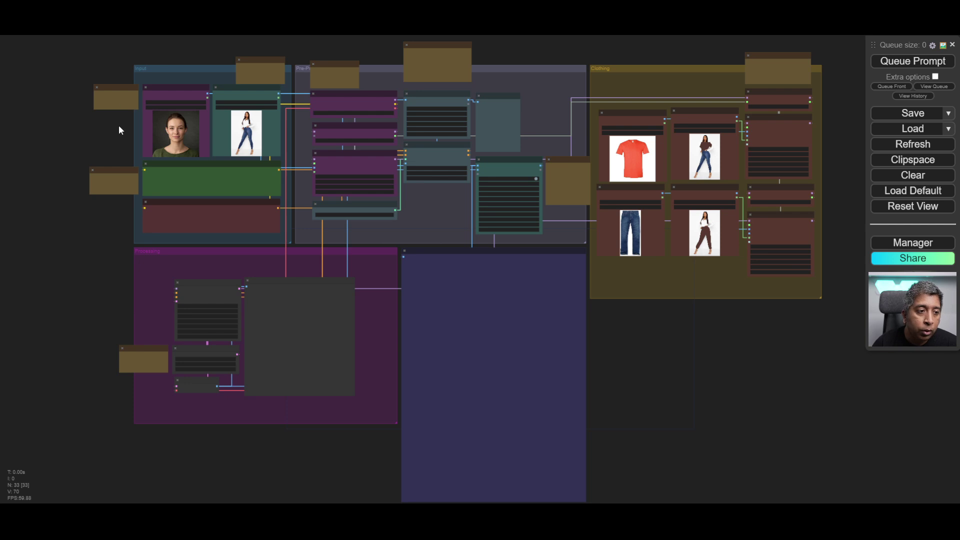
# - Examine the Face Image and Pose Image nodes in the workflow's Input group
pyautogui.scroll(10, 95, 87)
pyautogui.click(172, 90)
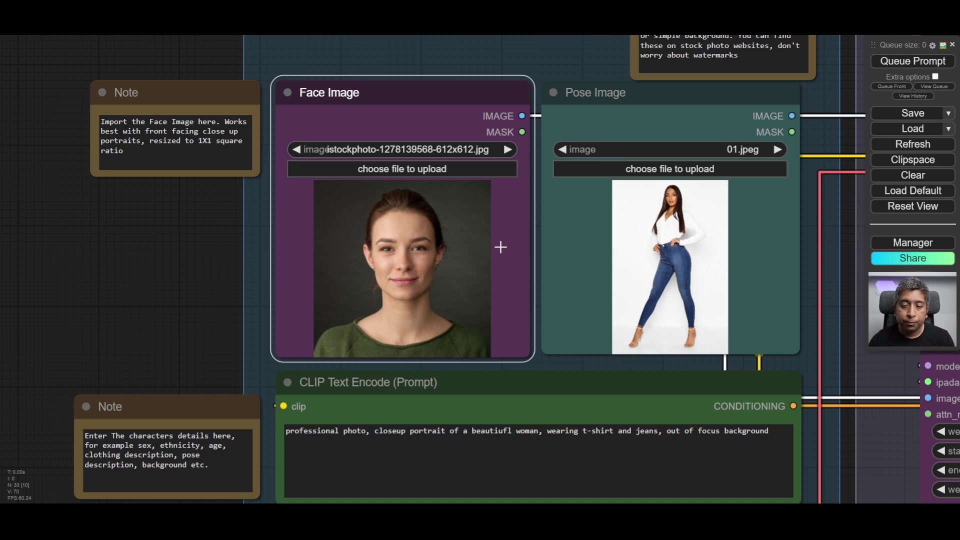
pyautogui.moveTo(160, 296); pyautogui.dragTo(12, 296)
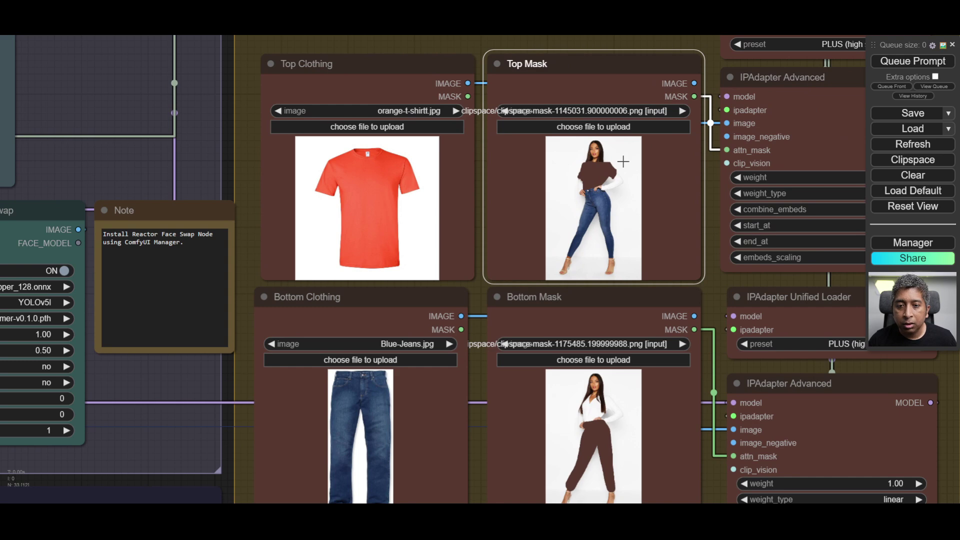
# - Open the Top Mask image in the mask editor and save the torso and sleeve mask to the node
pyautogui.rightClick(588, 154)
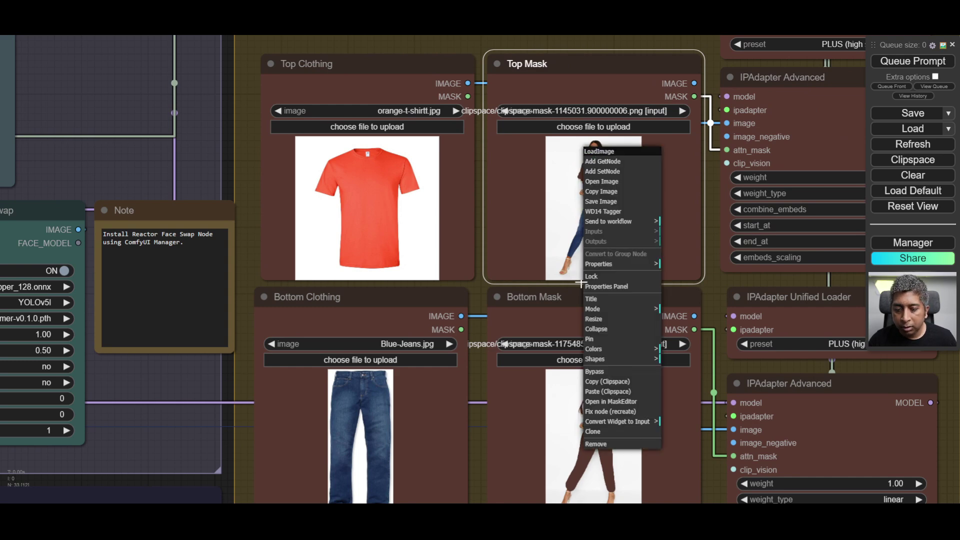
pyautogui.click(603, 401)
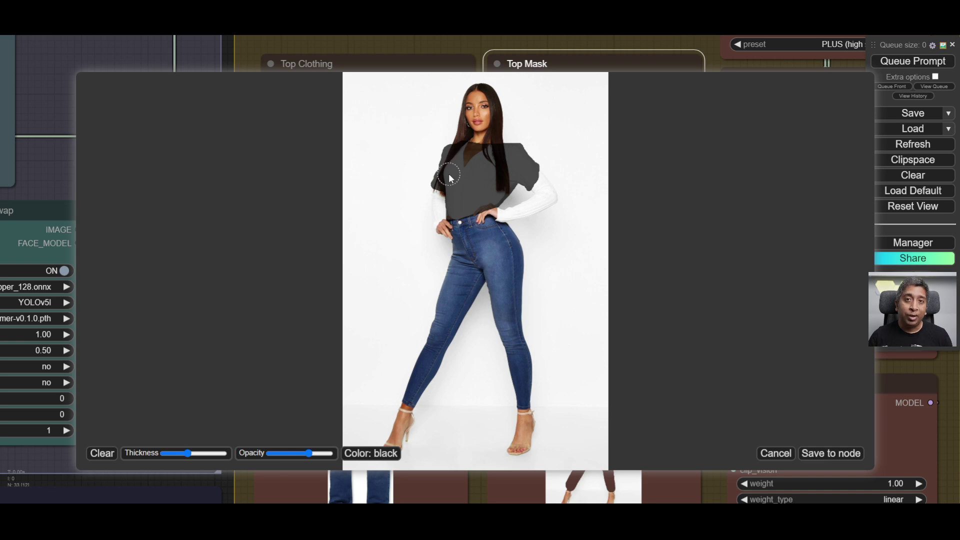
pyautogui.click(830, 453)
# - Open the Bottom Mask image in the mask editor and save the trouser mask to the node
pyautogui.moveTo(601, 407); pyautogui.dragTo(594, 311)
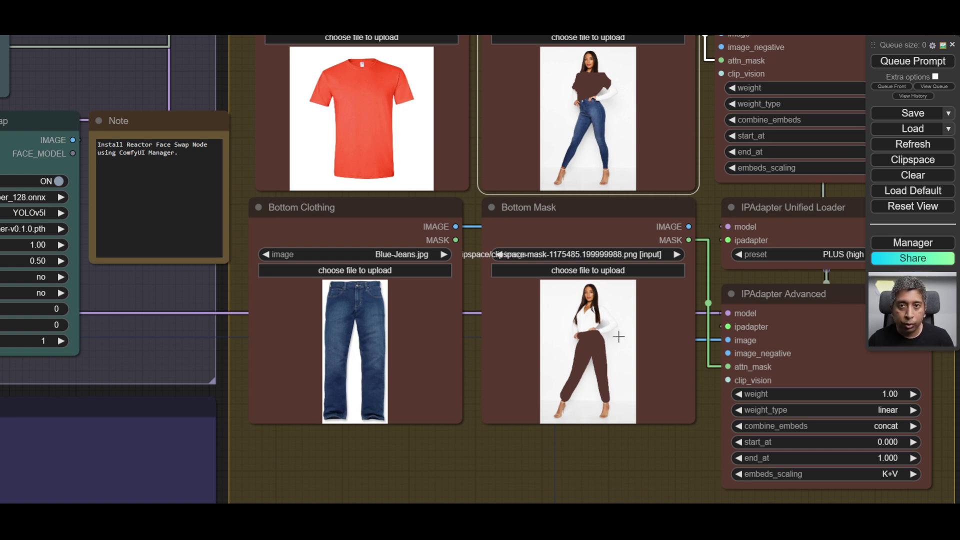
pyautogui.rightClick(590, 311)
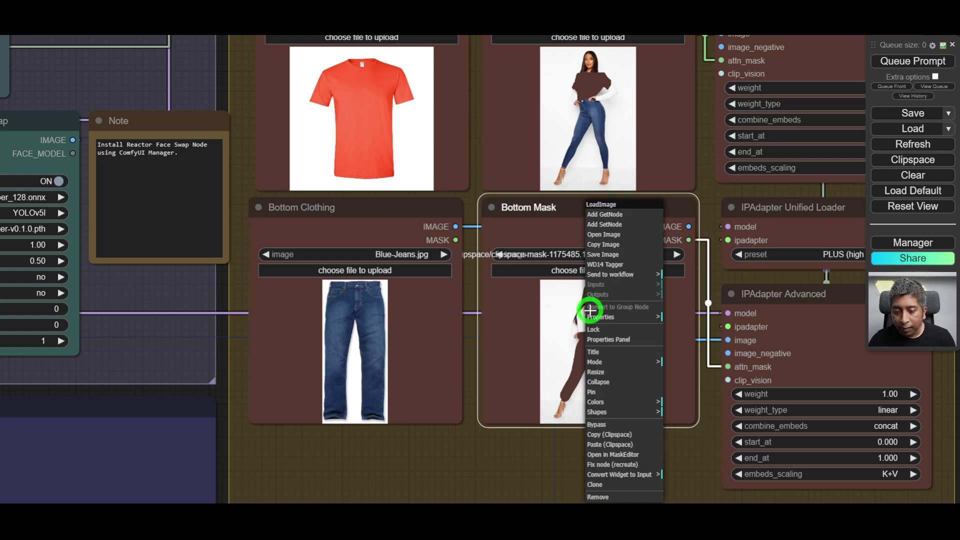
pyautogui.click(610, 455)
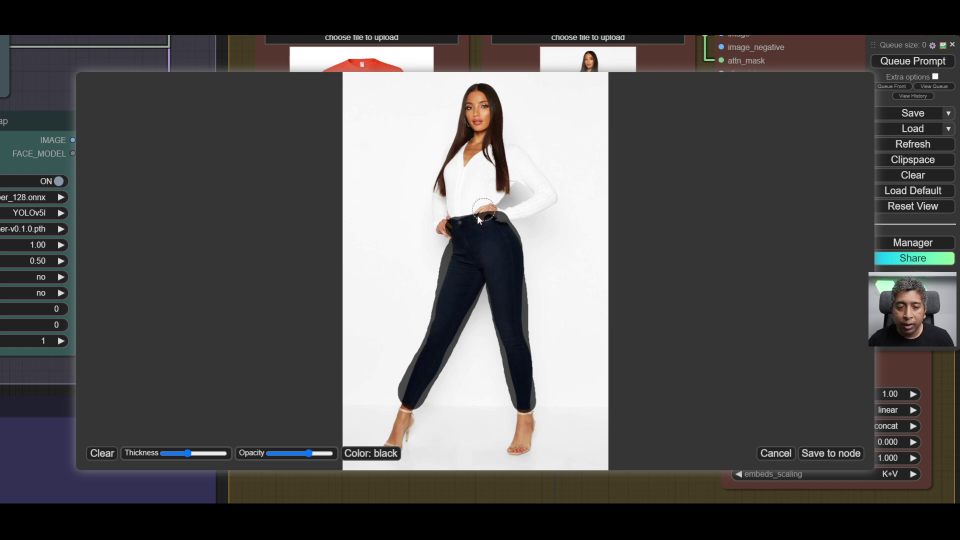
pyautogui.click(823, 454)
# - Queue the virtual try-on workflow for generation and move the console window aside, clear of the output group
pyautogui.scroll(-5, 478, 365)
pyautogui.moveTo(447, 150); pyautogui.dragTo(621, 39)
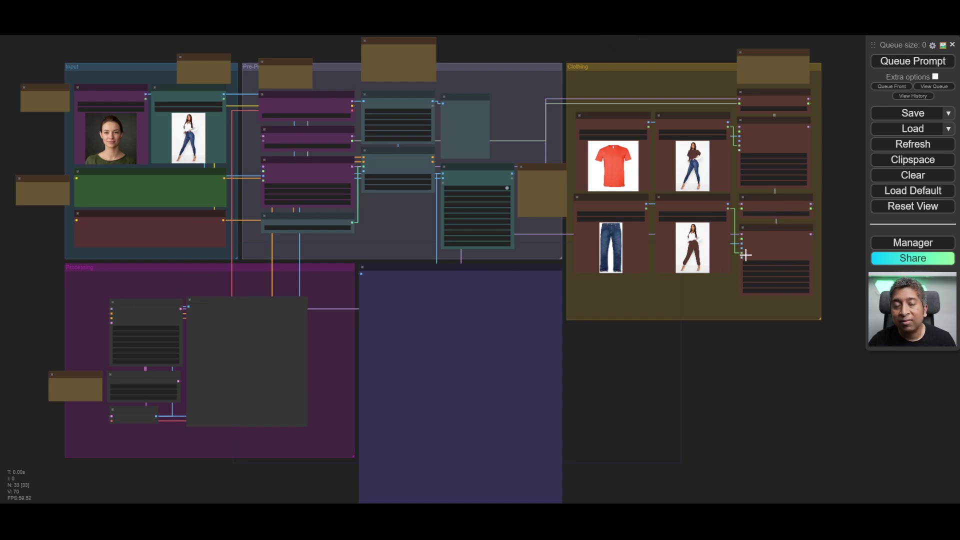
pyautogui.scroll(-2, 806, 104)
pyautogui.click(915, 63)
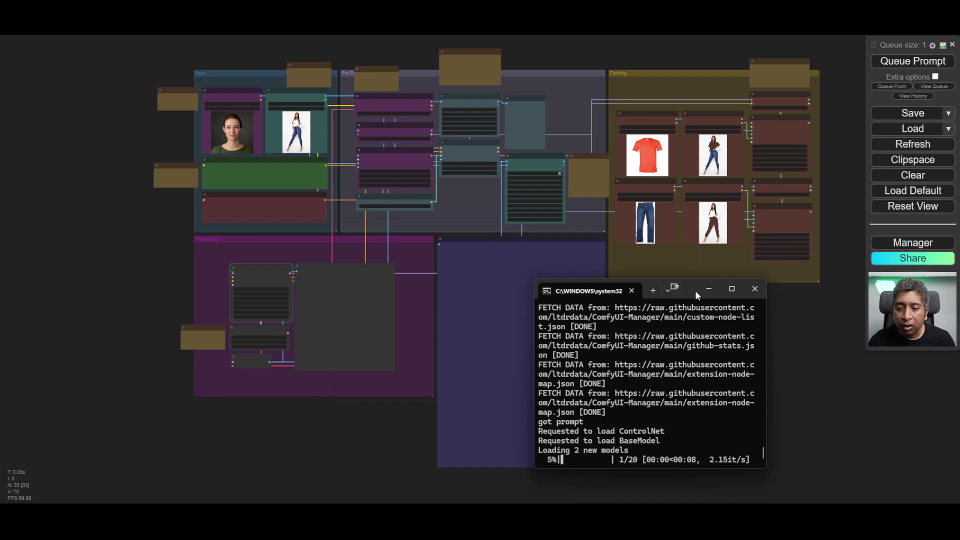
pyautogui.moveTo(698, 295); pyautogui.dragTo(781, 303)
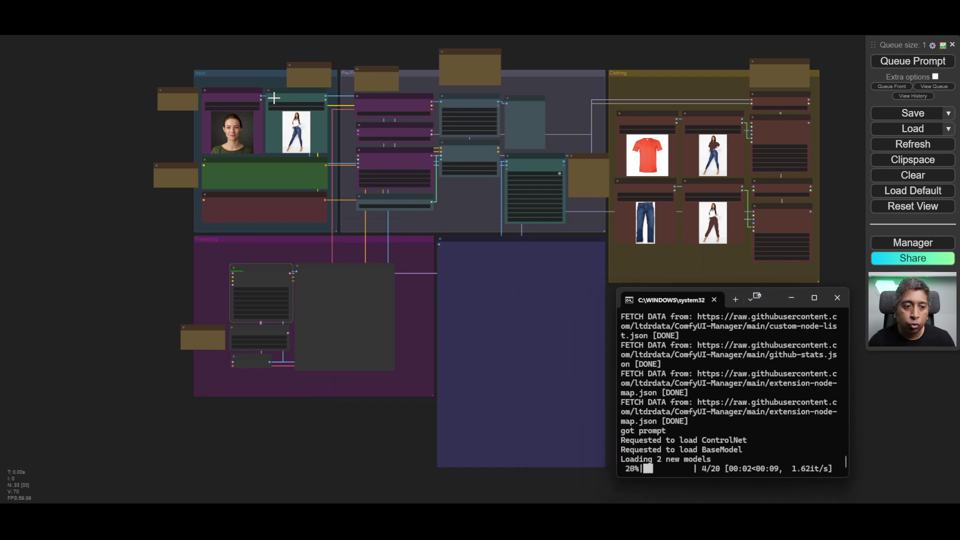
# - Inspect the generated image in the IP Adapter Output node and the overall workflow result
pyautogui.scroll(6, 265, 107)
pyautogui.moveTo(101, 435); pyautogui.dragTo(53, 278)
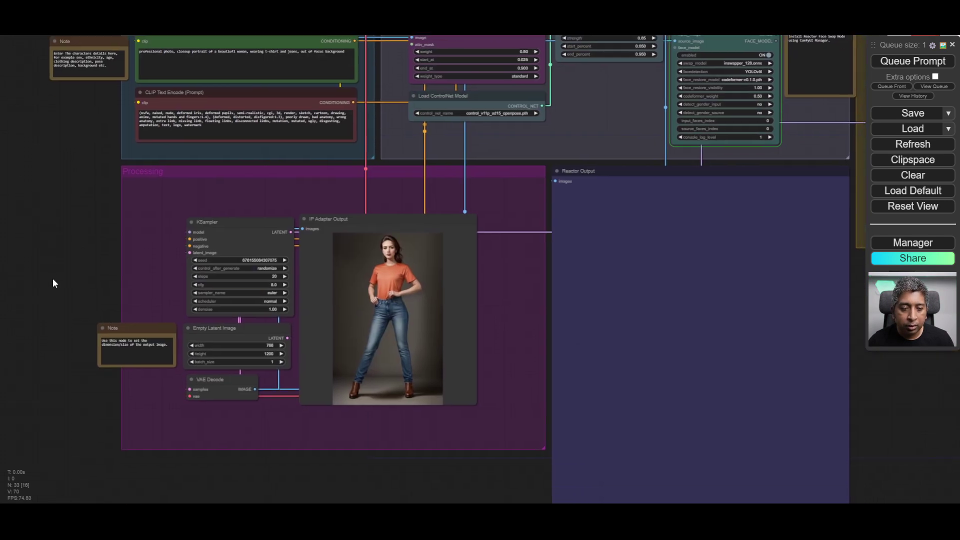
pyautogui.scroll(-6, 53, 278)
pyautogui.scroll(1, 436, 352)
pyautogui.moveTo(10, 237); pyautogui.dragTo(77, 274)
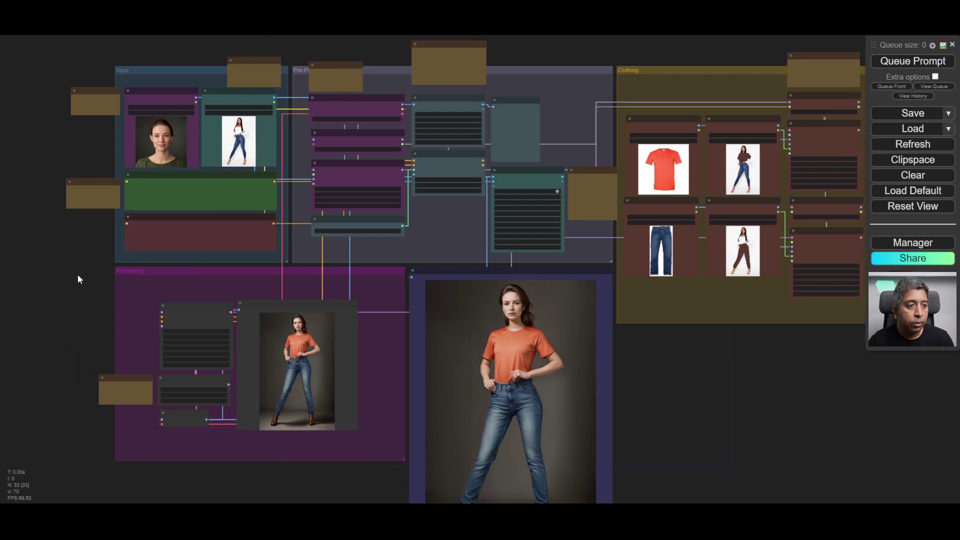
# - Review the face, pose, top clothing, bottom clothing and mask inputs against the generated result
pyautogui.scroll(12, 115, 165)
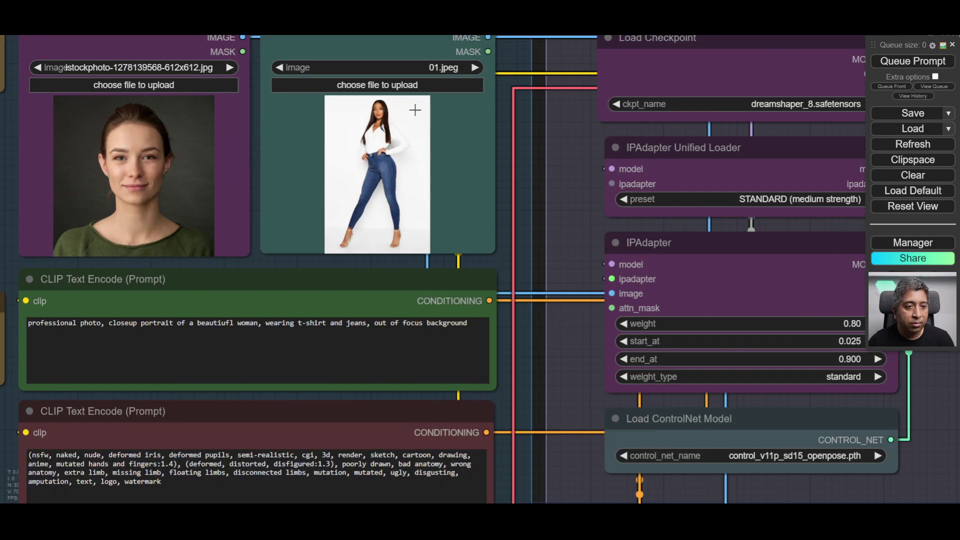
pyautogui.scroll(-5, 657, 215)
pyautogui.scroll(-5, 729, 248)
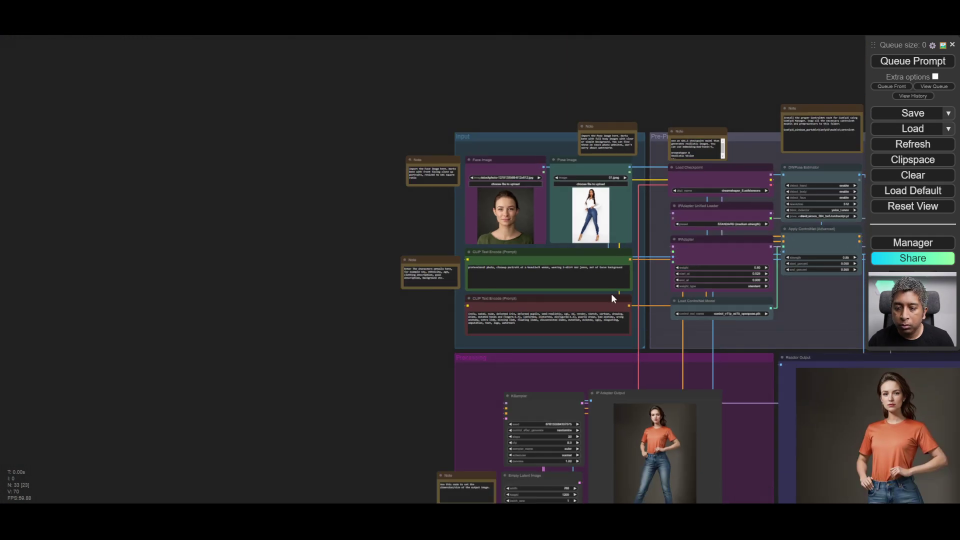
pyautogui.moveTo(614, 299); pyautogui.dragTo(5, 327)
pyautogui.scroll(10, 712, 220)
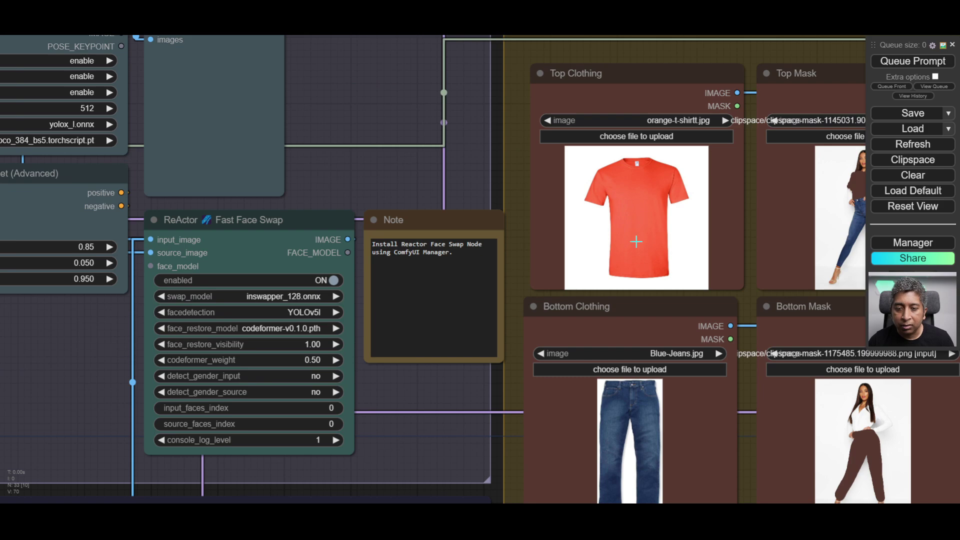
pyautogui.scroll(-3, 636, 237)
pyautogui.scroll(-1, 842, 402)
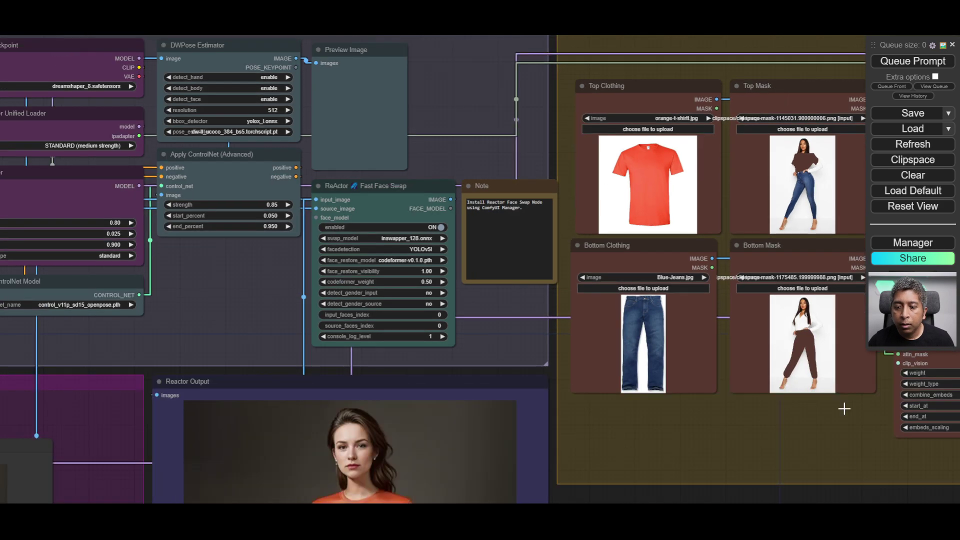
pyautogui.scroll(4, 720, 487)
pyautogui.scroll(-1, 664, 178)
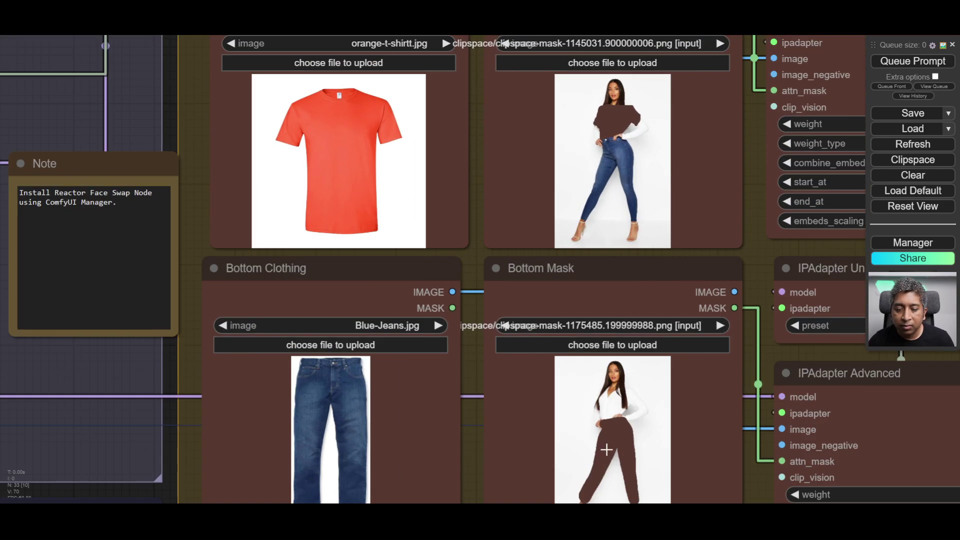
pyautogui.scroll(-5, 550, 450)
# - Inspect the full-length face-swapped image in the Reactor Output node
pyautogui.moveTo(360, 500); pyautogui.dragTo(450, 125)
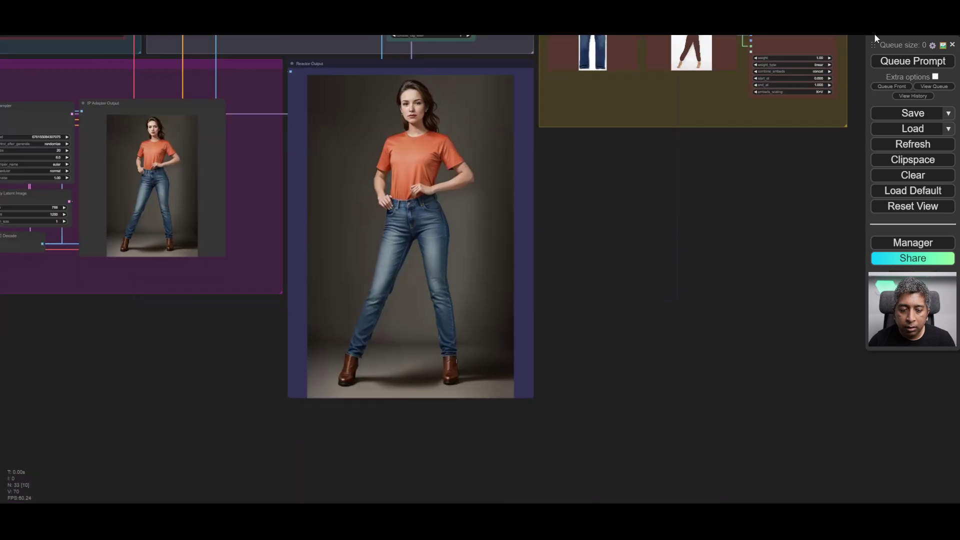
pyautogui.scroll(3, 450, 135)
pyautogui.moveTo(690, 256); pyautogui.dragTo(749, 263)
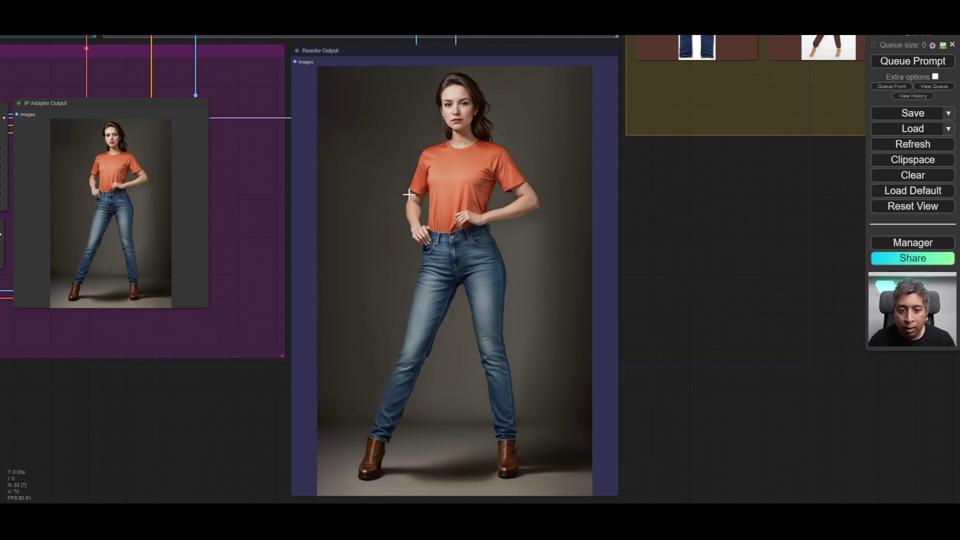
# - Go to the positive CLIP Text Encode prompt in the Input group
pyautogui.scroll(-4, 775, 170)
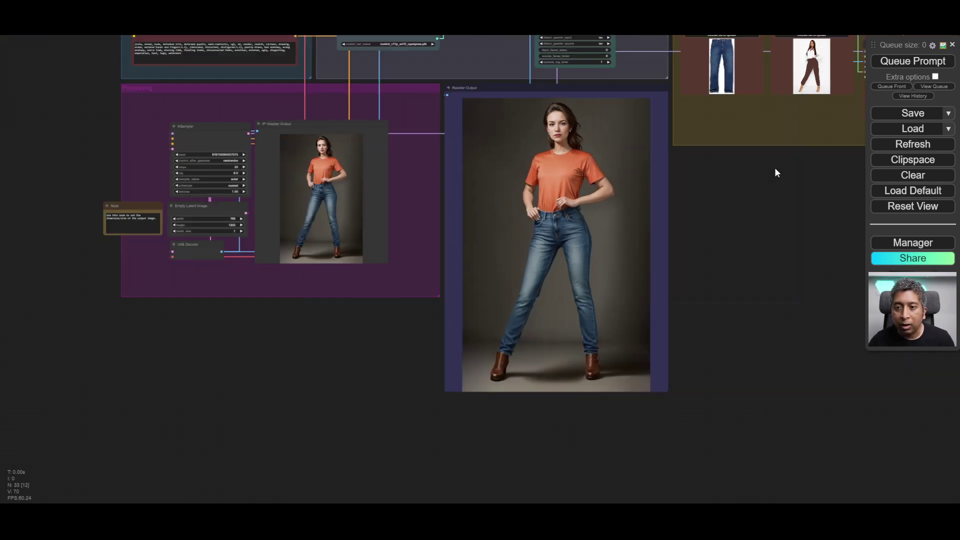
pyautogui.moveTo(70, 150); pyautogui.dragTo(103, 330)
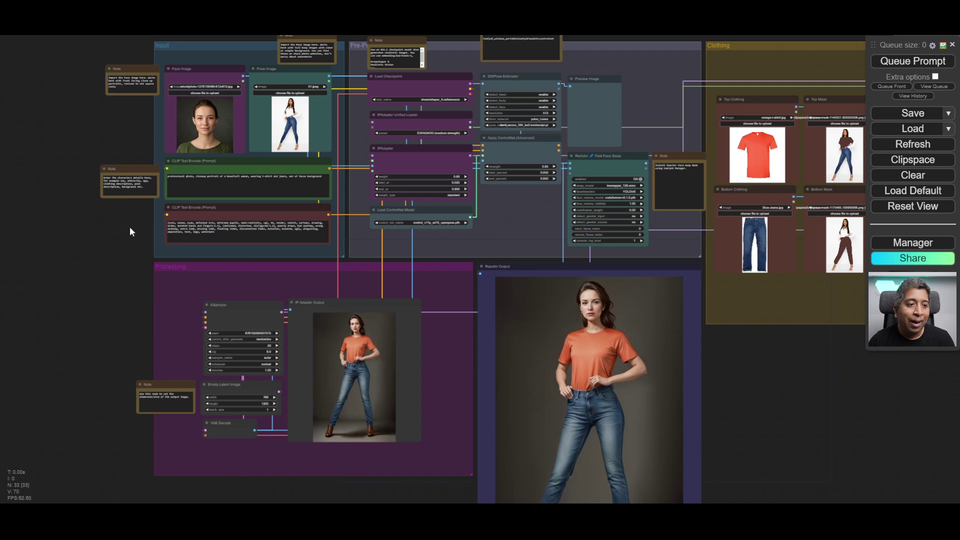
pyautogui.scroll(3, 130, 232)
pyautogui.moveTo(150, 253); pyautogui.dragTo(125, 295)
pyautogui.scroll(2, 125, 295)
pyautogui.moveTo(112, 263); pyautogui.dragTo(92, 325)
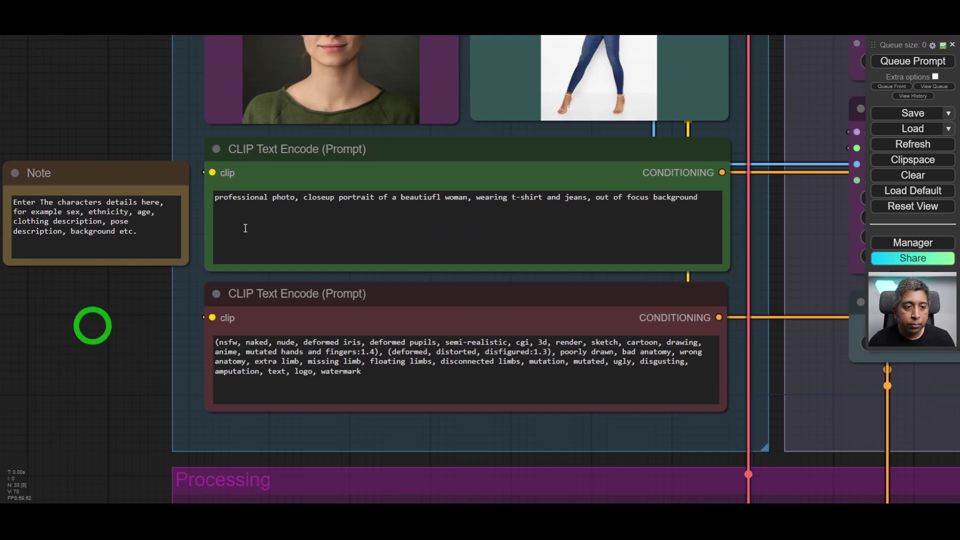